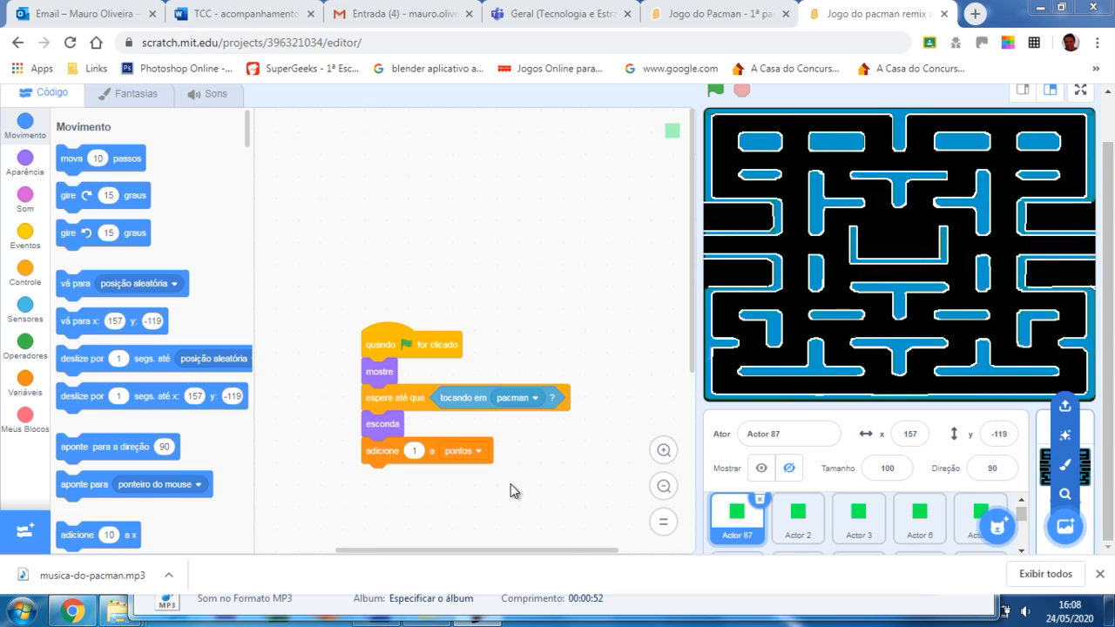
Switch to the file explorer window showing the EXEMPLOS folder.
mouse_move(426, 620)
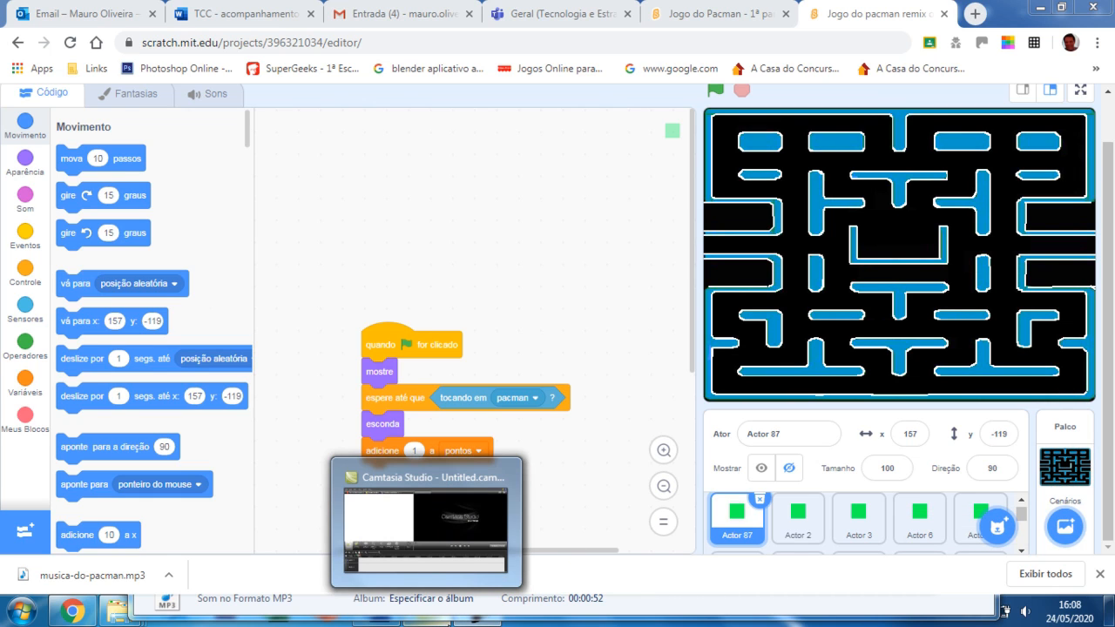
key(super+Tab)
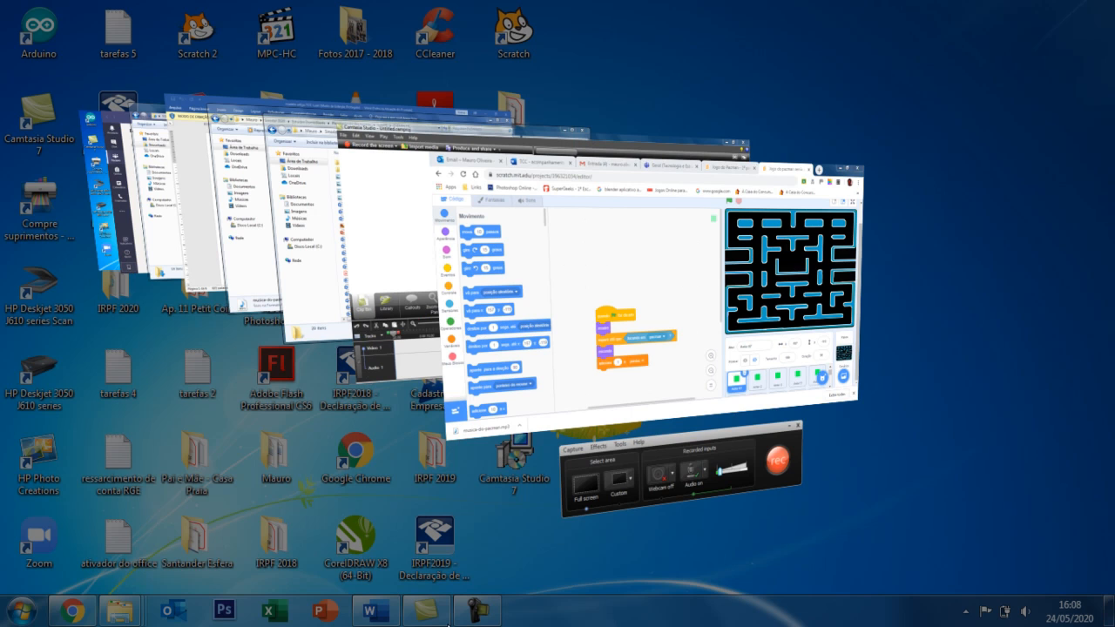
key(super+Tab)
key(super+Tab)
key(super+Tab)
key(super+Tab)
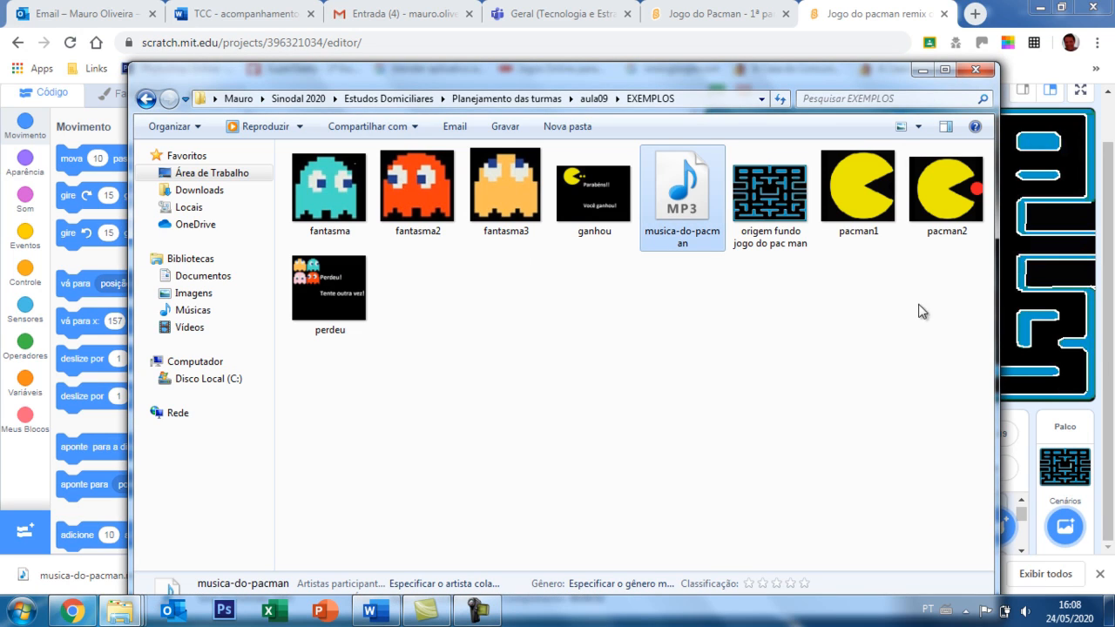
Look at the pacman1, pacman2 and "origem fundo jogo do pac man" images in the EXEMPLOS folder.
click(869, 212)
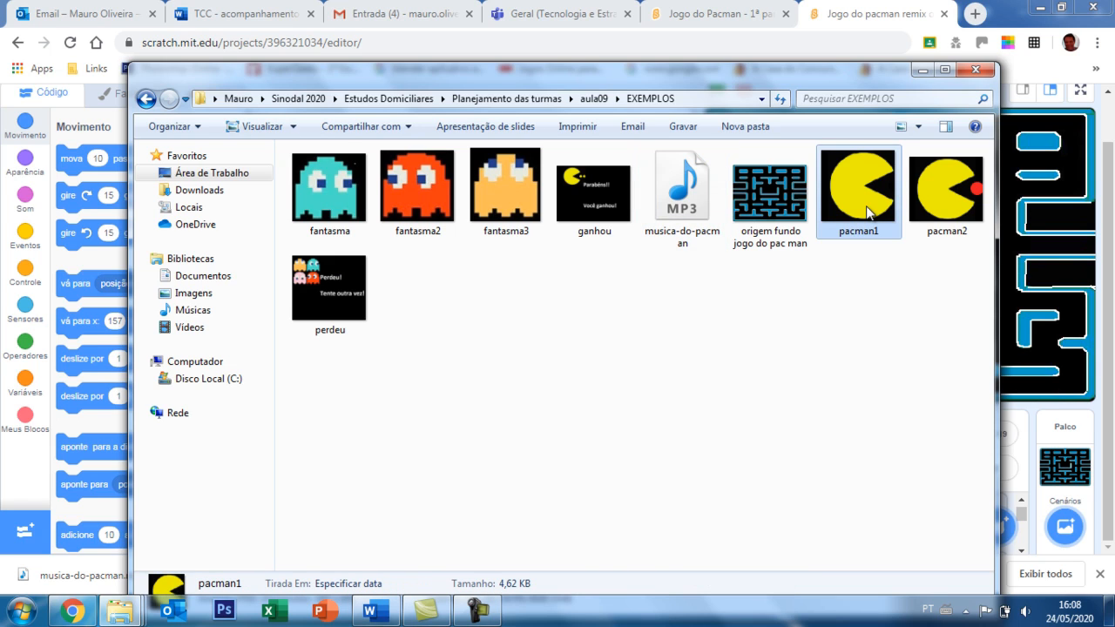
click(977, 187)
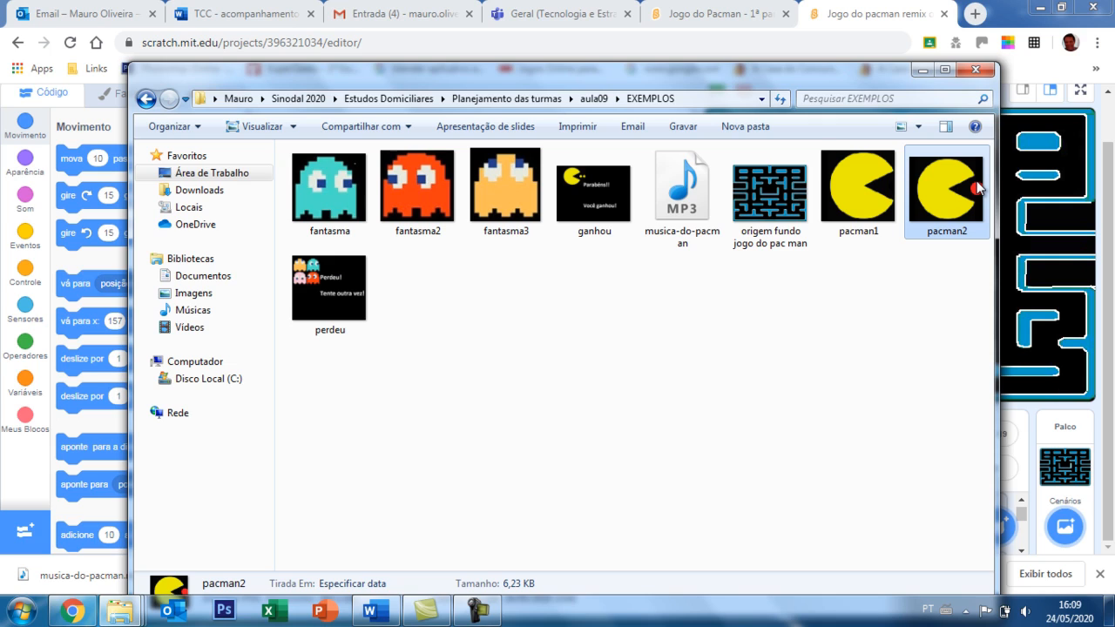
click(882, 188)
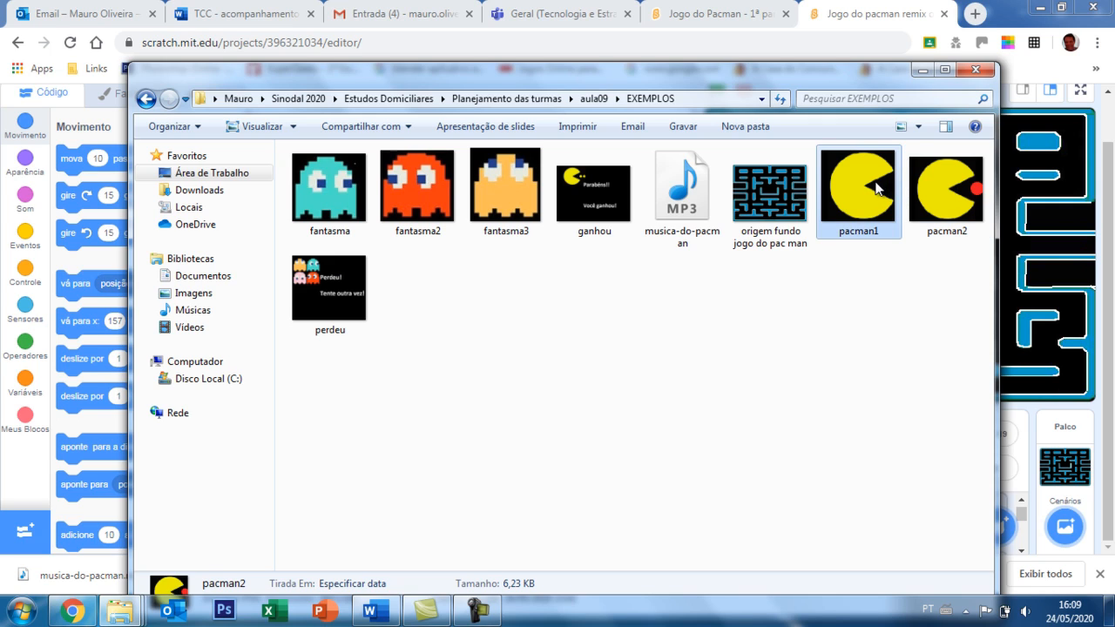
click(944, 188)
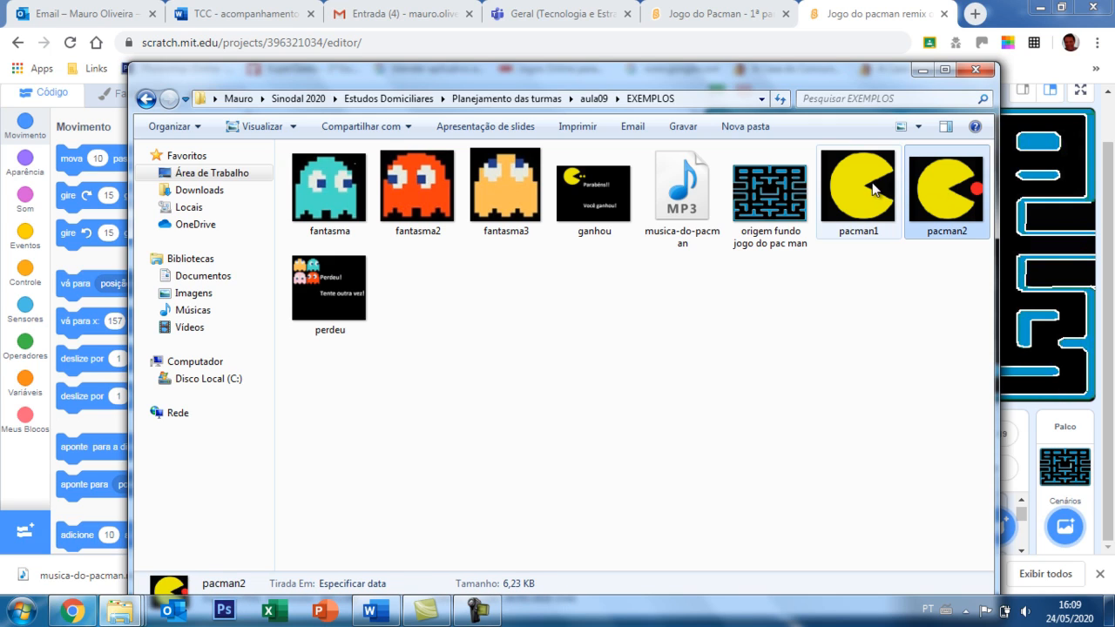
click(878, 190)
click(930, 196)
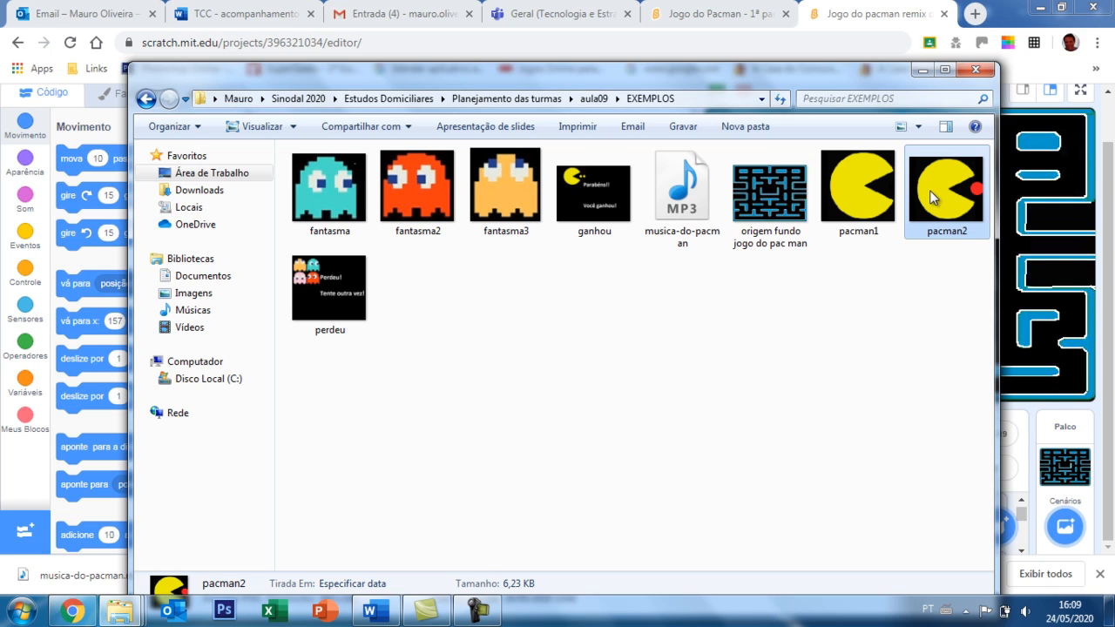
click(791, 179)
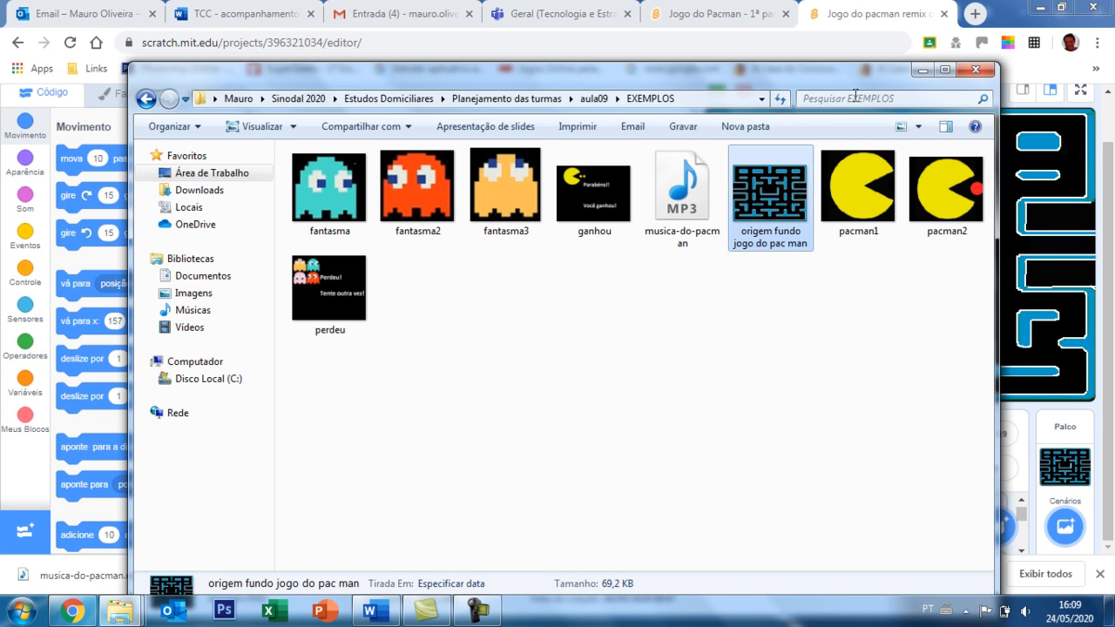
Show the EXEMPLOS files as extra large icons and look at the ganhou and perdeu images.
drag(851, 79, 843, 48)
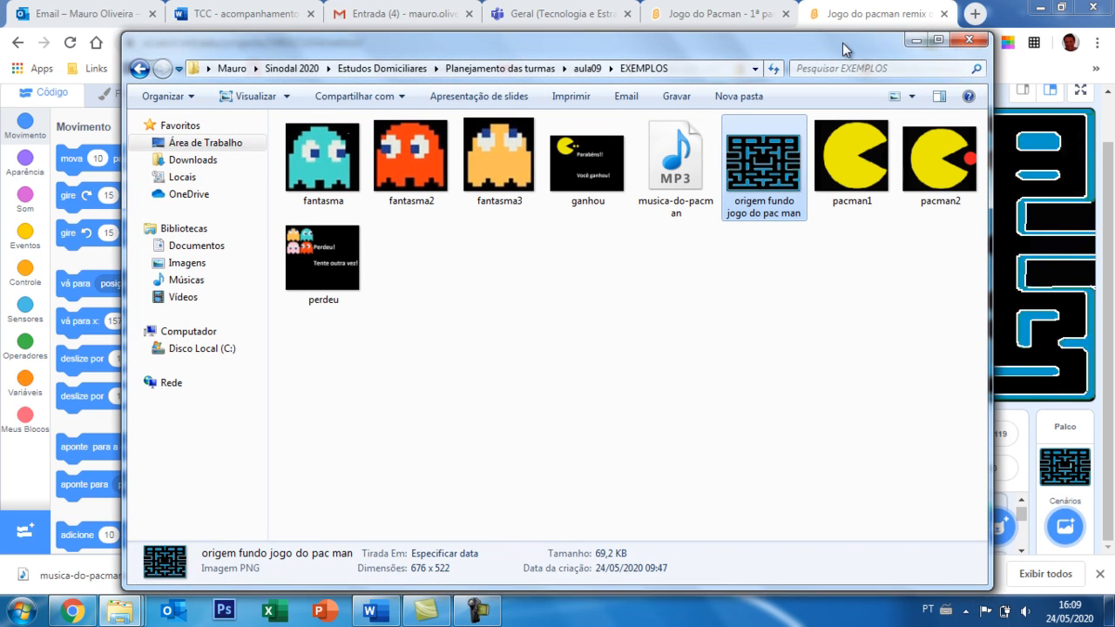
click(913, 95)
click(967, 56)
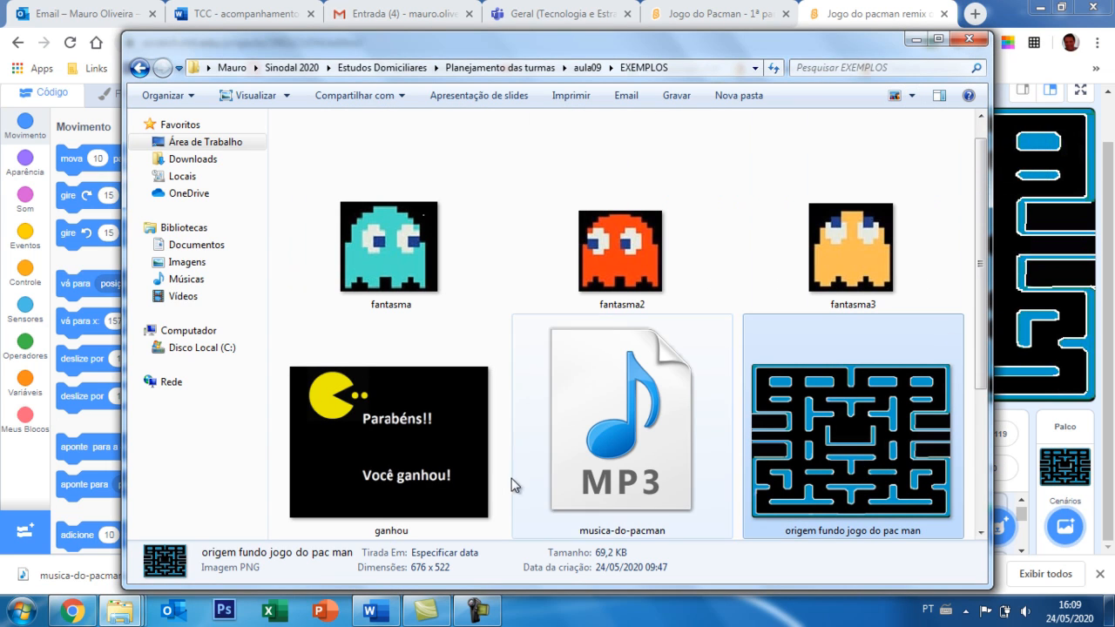
click(456, 450)
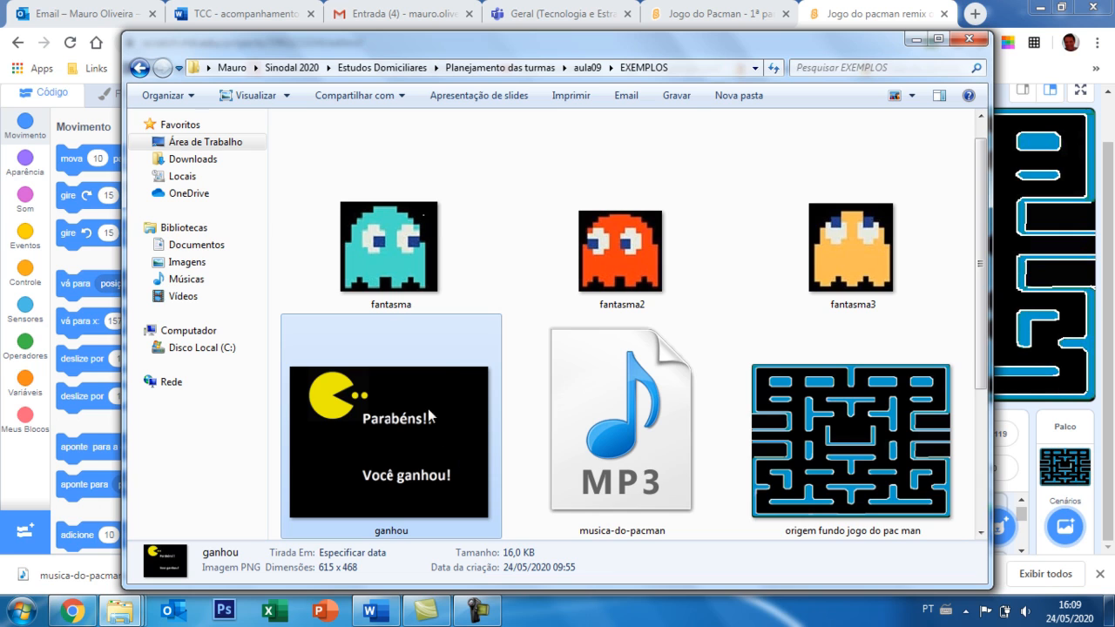
drag(982, 299, 943, 444)
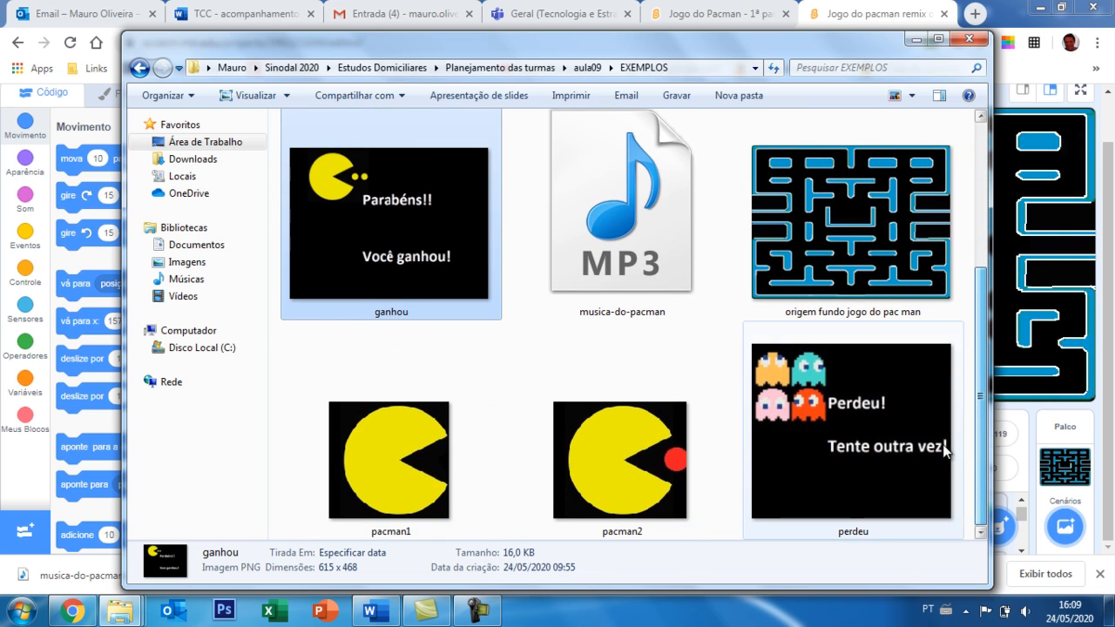
click(860, 439)
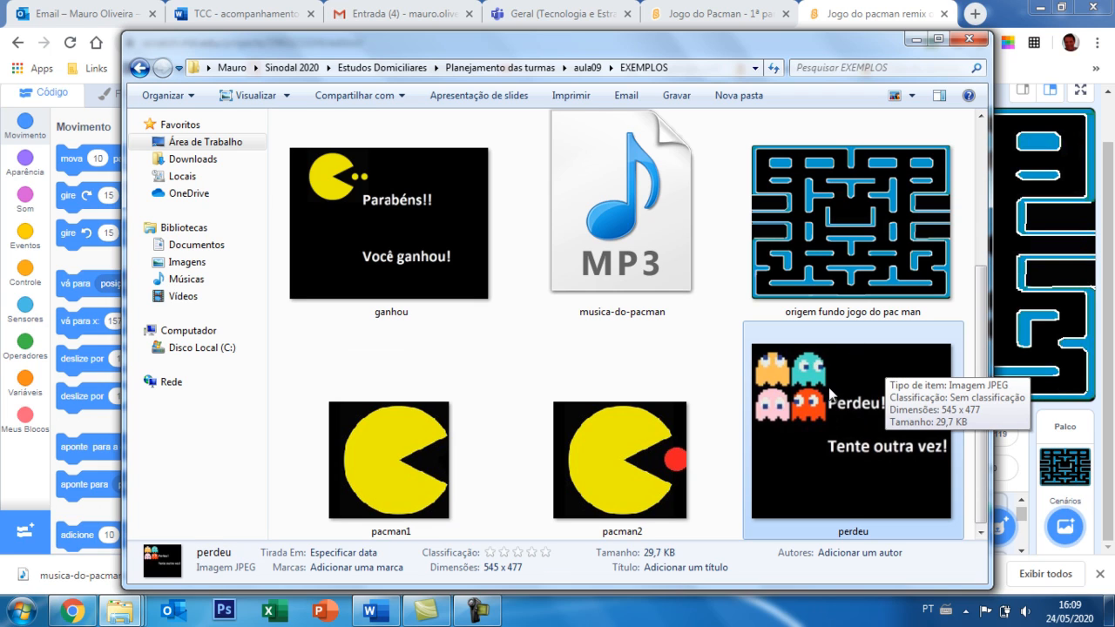
Look over the pacman2 and pacman1 images and the three ghost images in the folder.
click(601, 479)
click(390, 464)
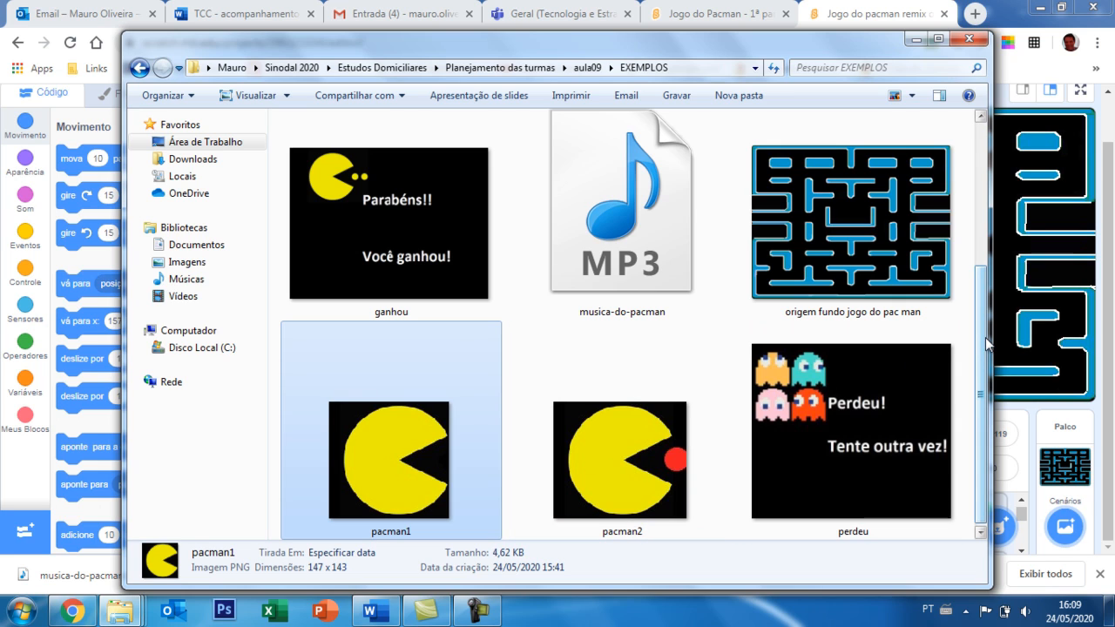
drag(985, 337, 983, 425)
drag(987, 351, 991, 187)
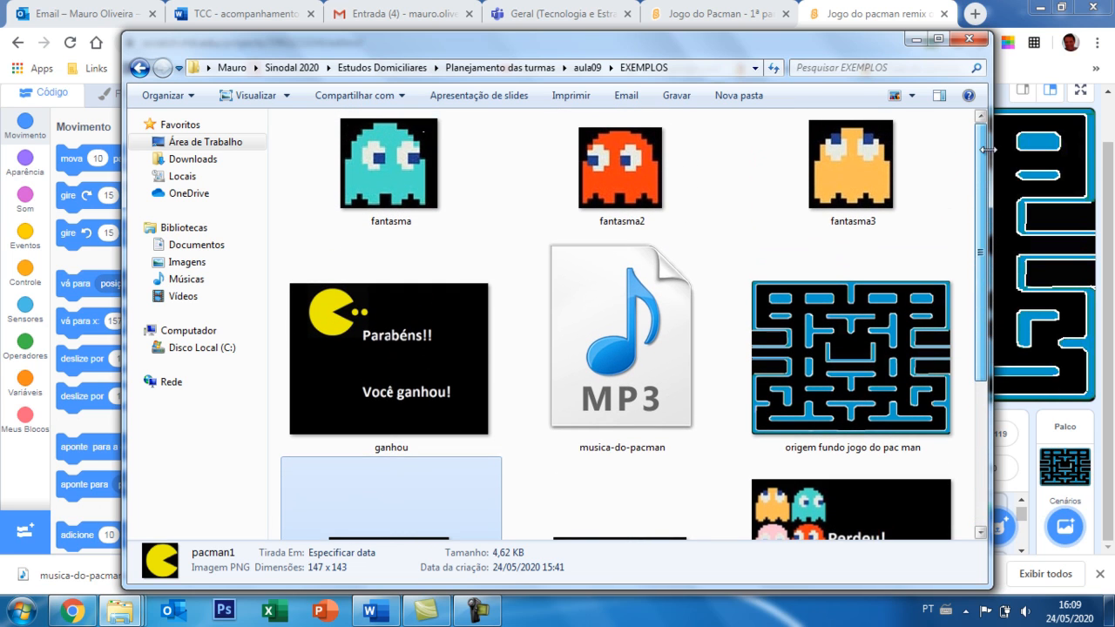
click(853, 169)
click(629, 181)
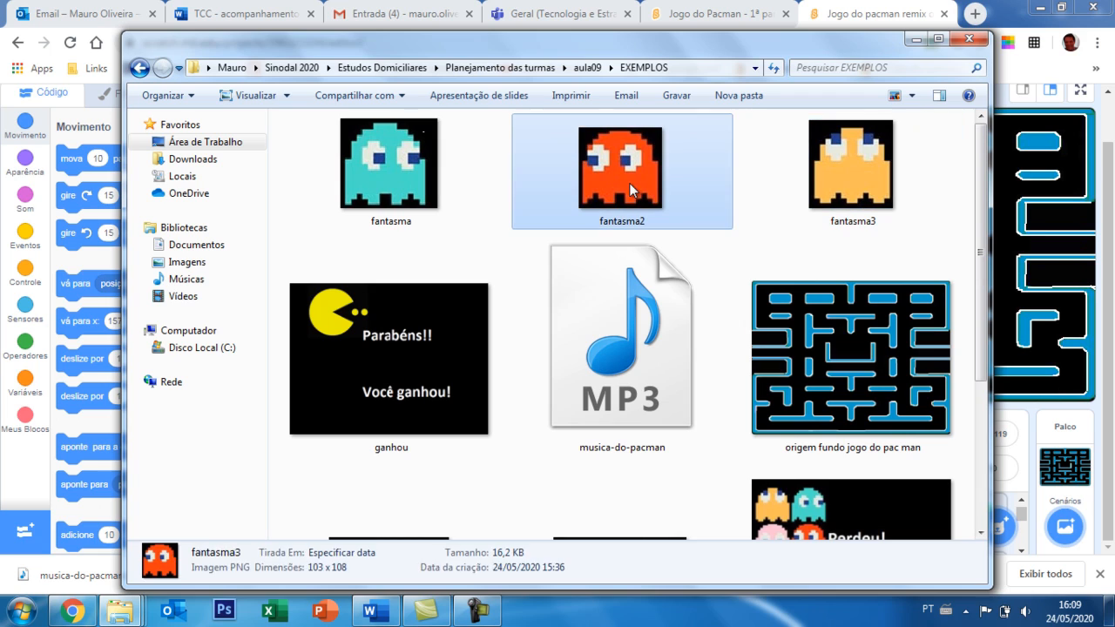
click(400, 174)
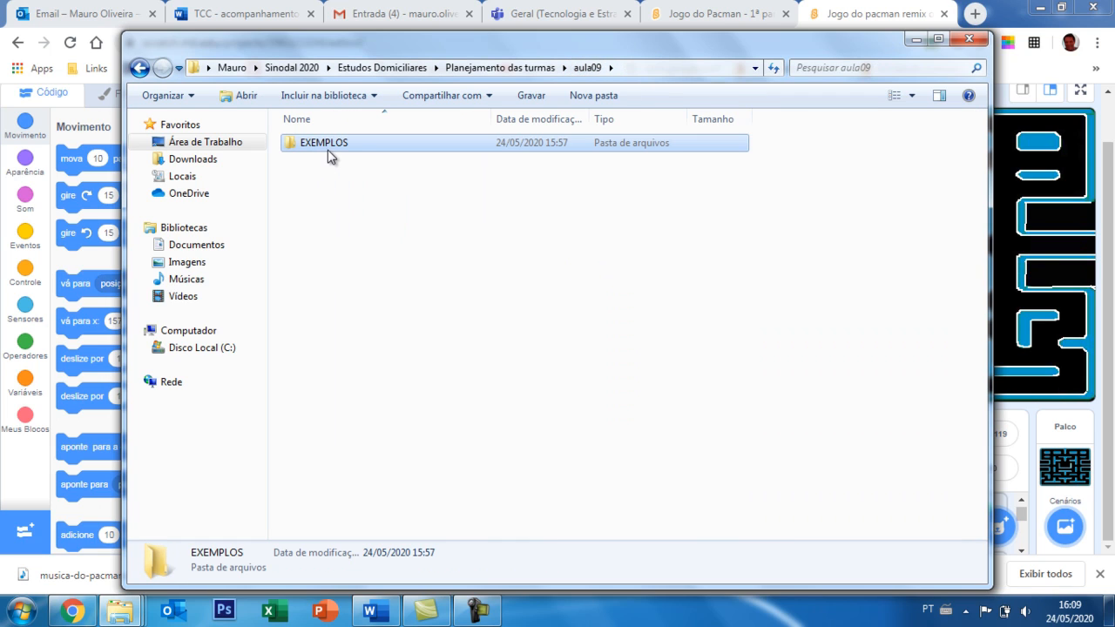
Reopen the EXEMPLOS folder and display its files as large icons.
double_click(328, 146)
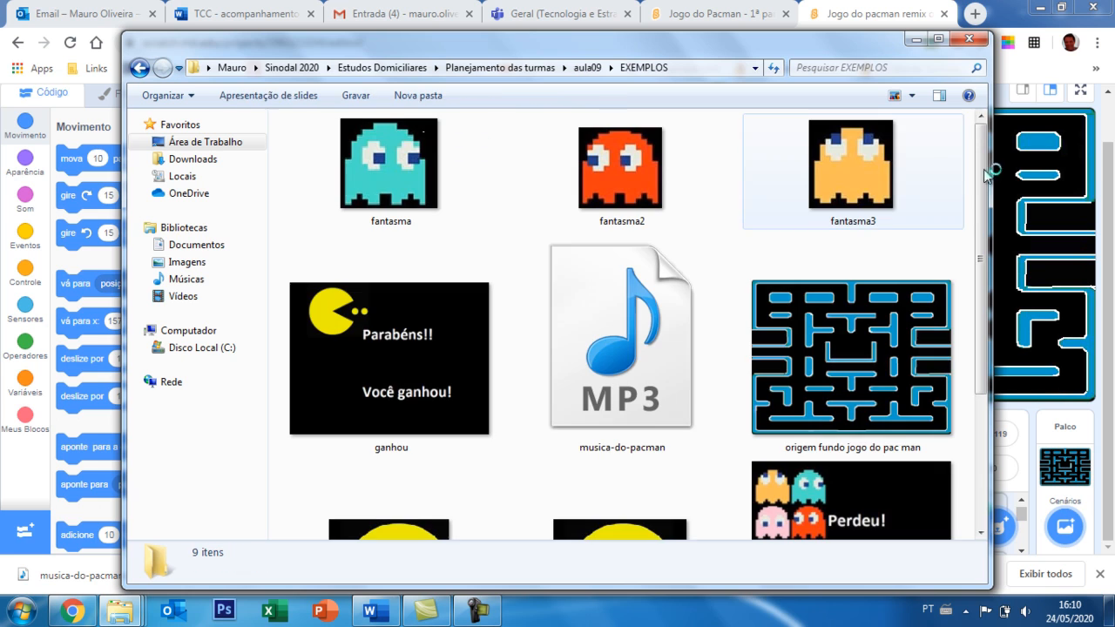
click(911, 95)
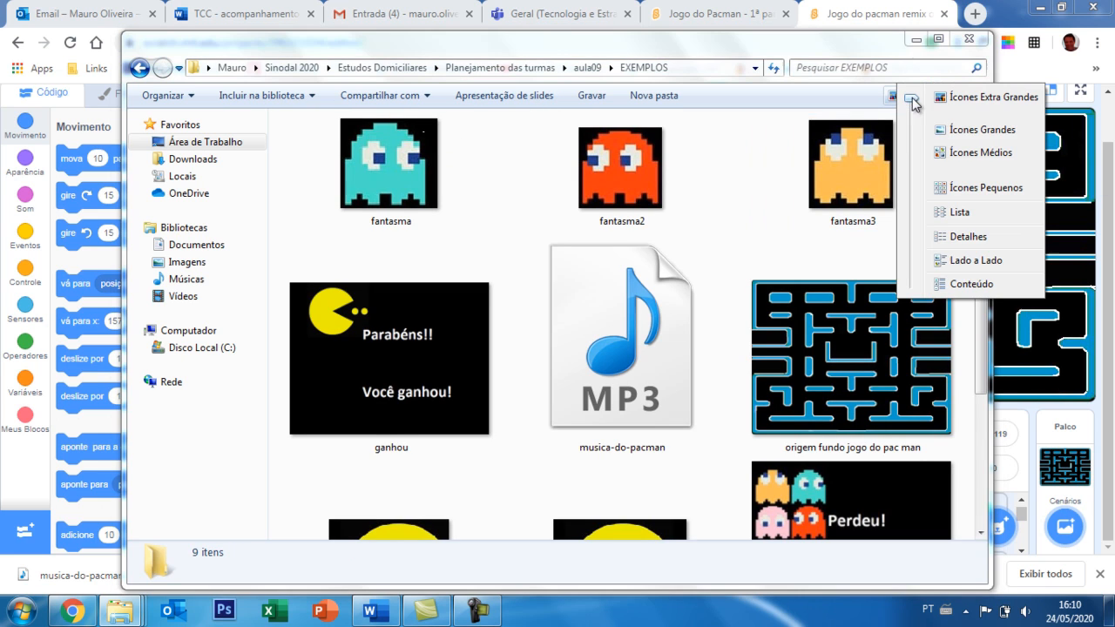
click(942, 129)
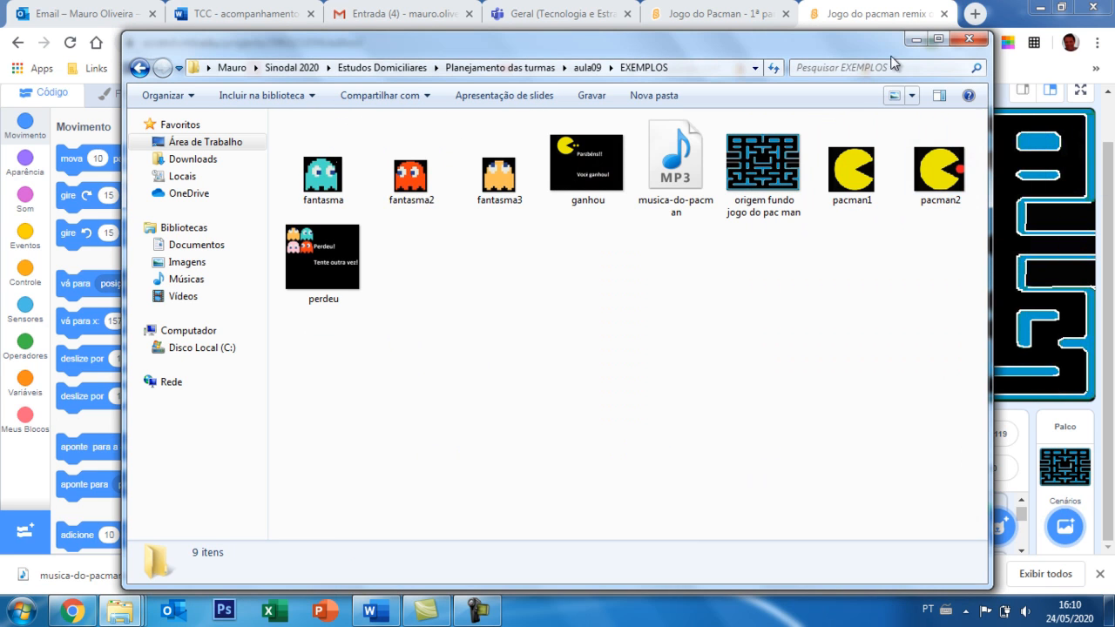
Switch to Microsoft Teams in the browser and open the "Aula 09 - Jogo do Pacman" folder in the class files.
key(alt+Tab)
click(547, 15)
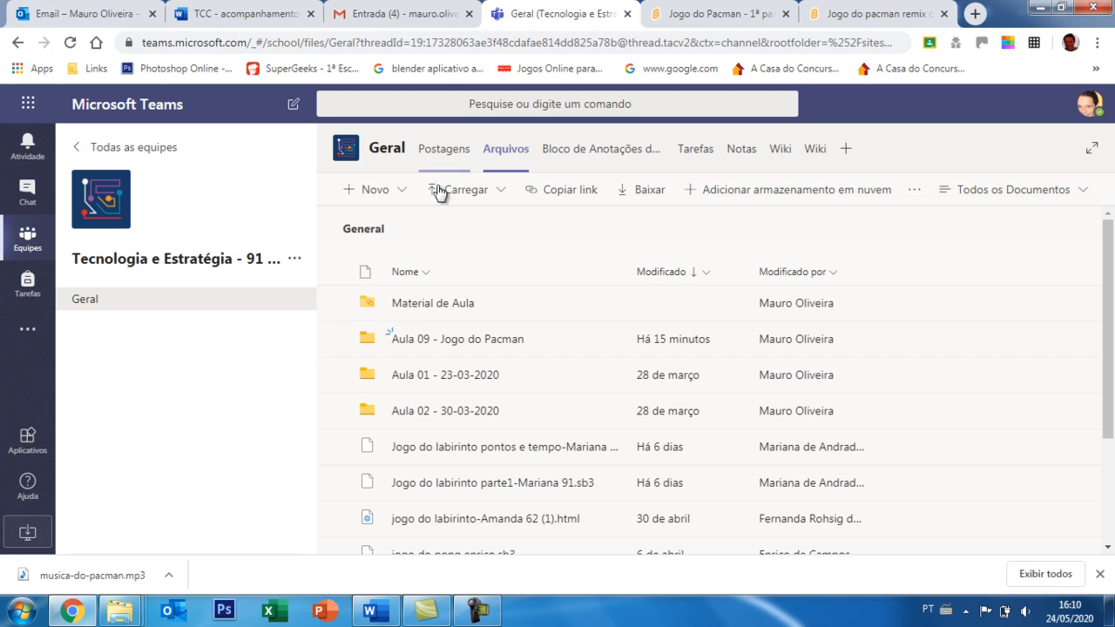
click(469, 347)
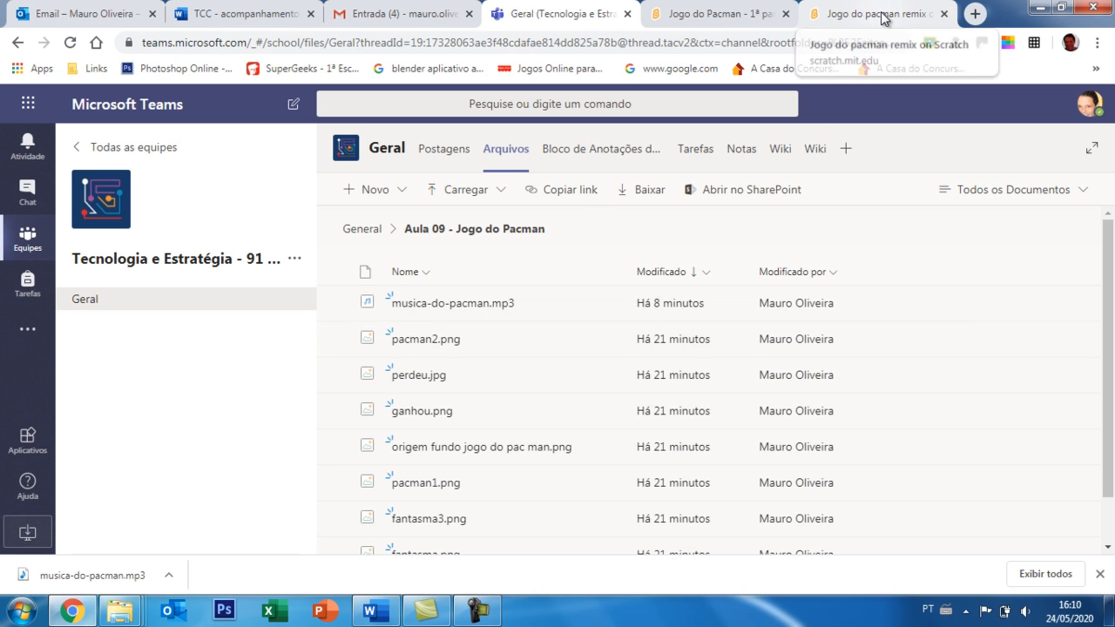
Switch to the blank Scratch project and upload "origem fundo jogo do pac man" as a stage backdrop.
click(721, 13)
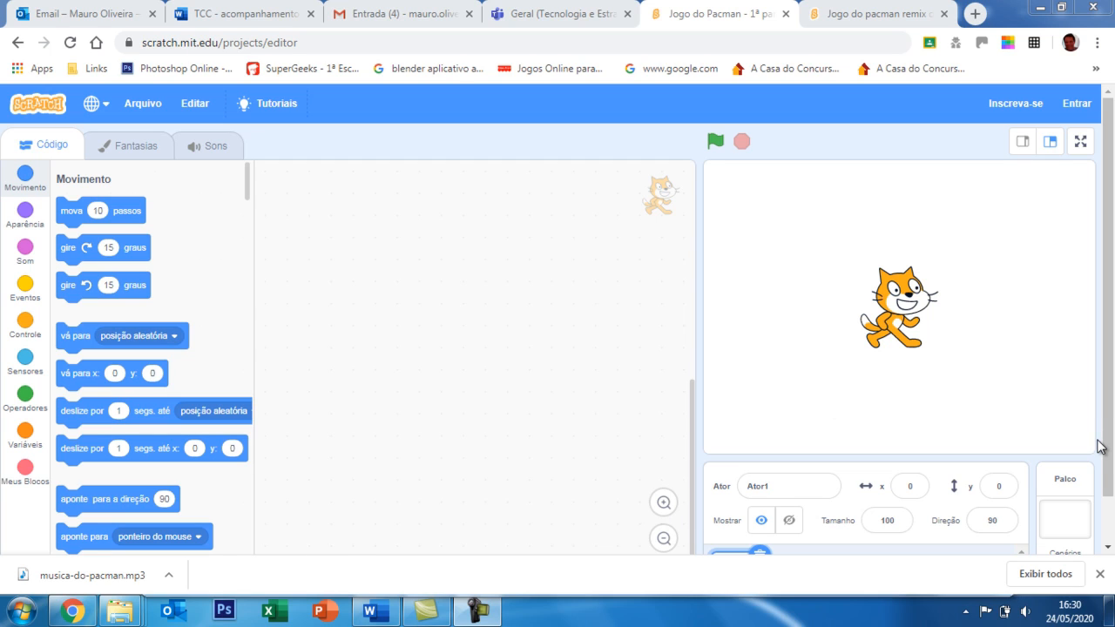
drag(1112, 379, 1113, 471)
mouse_move(1066, 530)
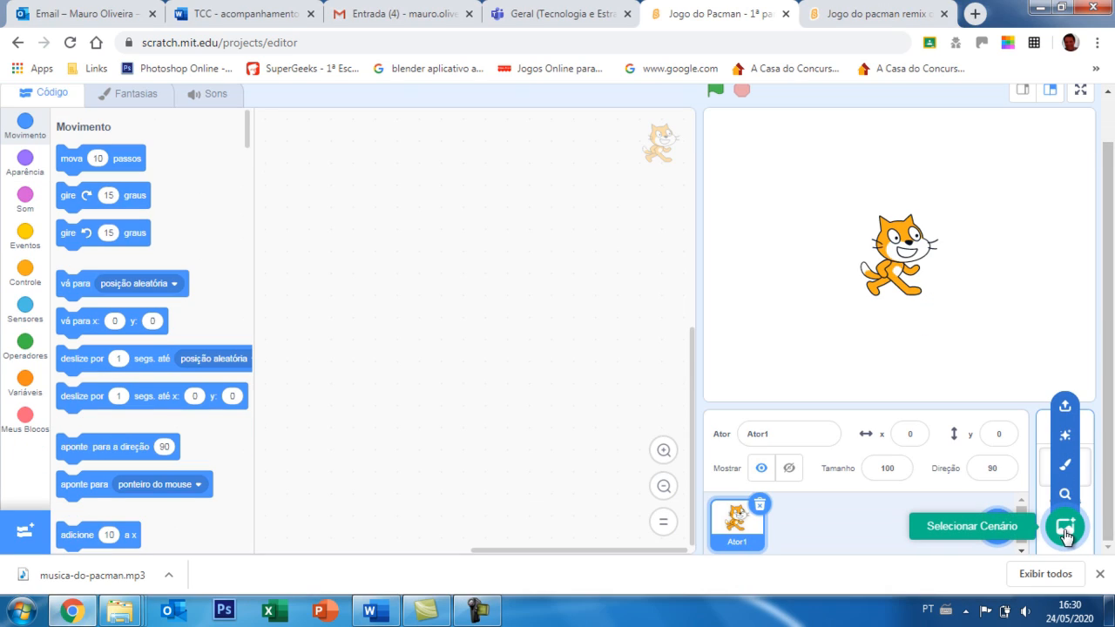
click(1064, 408)
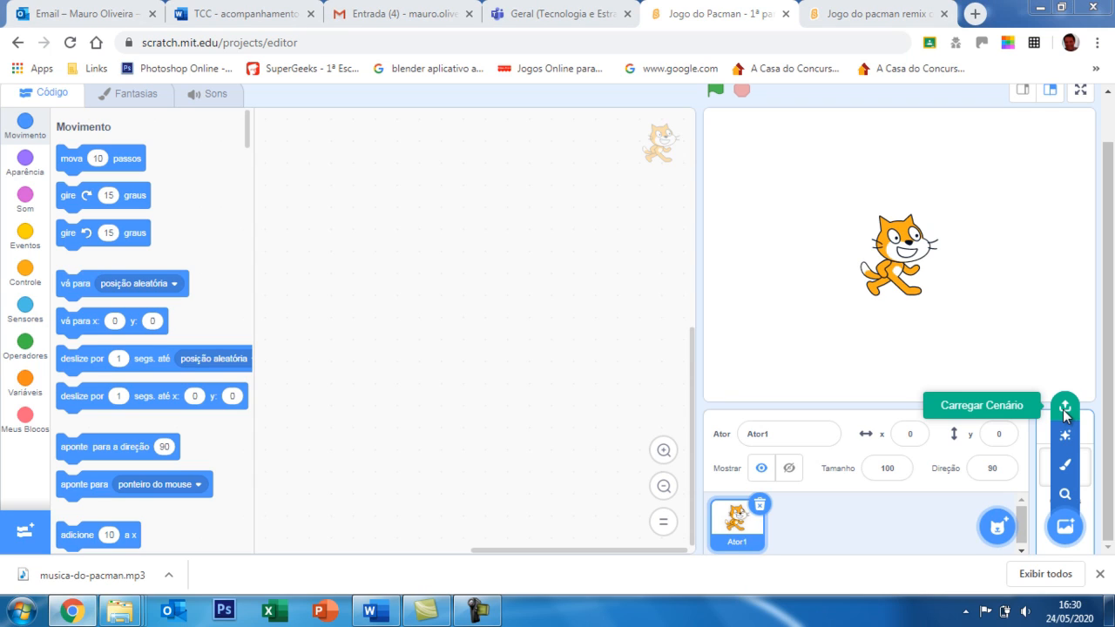
click(1064, 411)
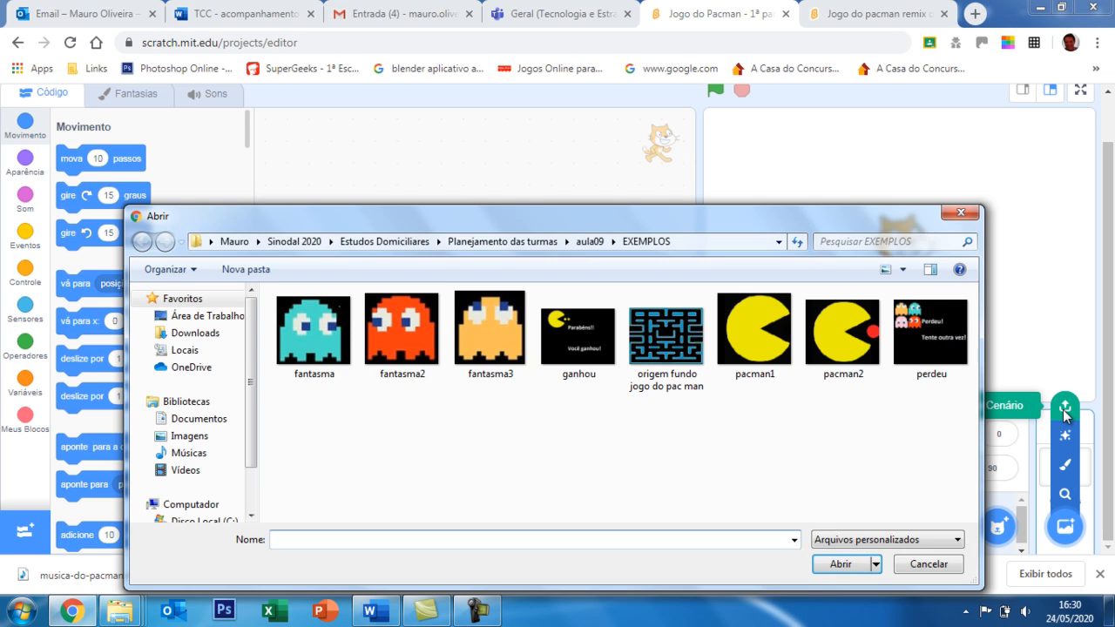
double_click(687, 330)
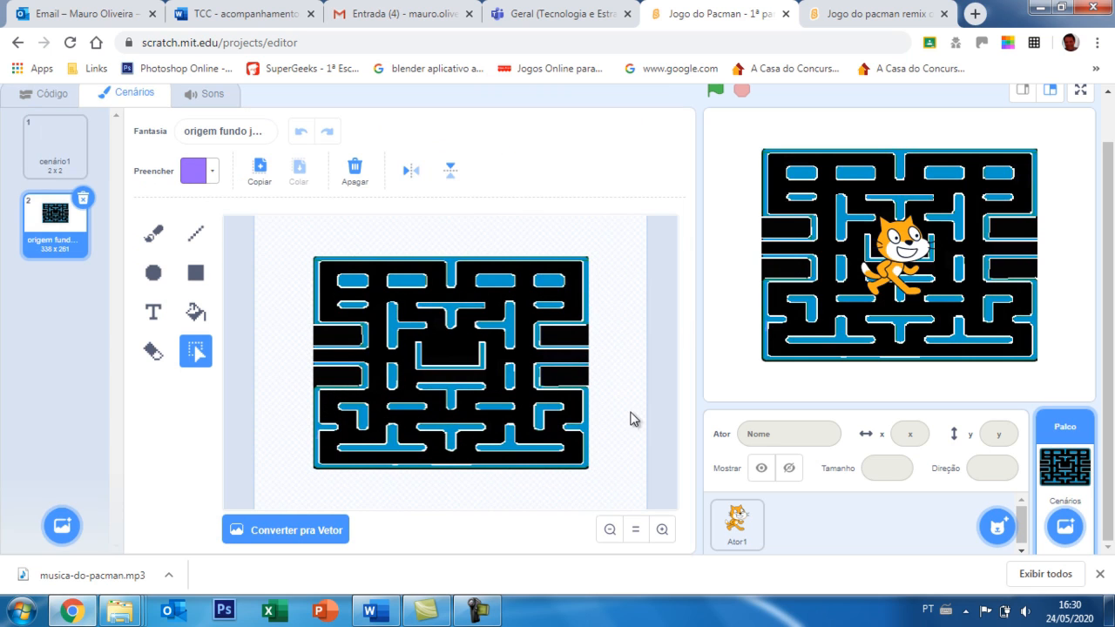
Enlarge the maze image from two opposite corners to about 473 x 360 so it fills the backdrop canvas.
click(610, 531)
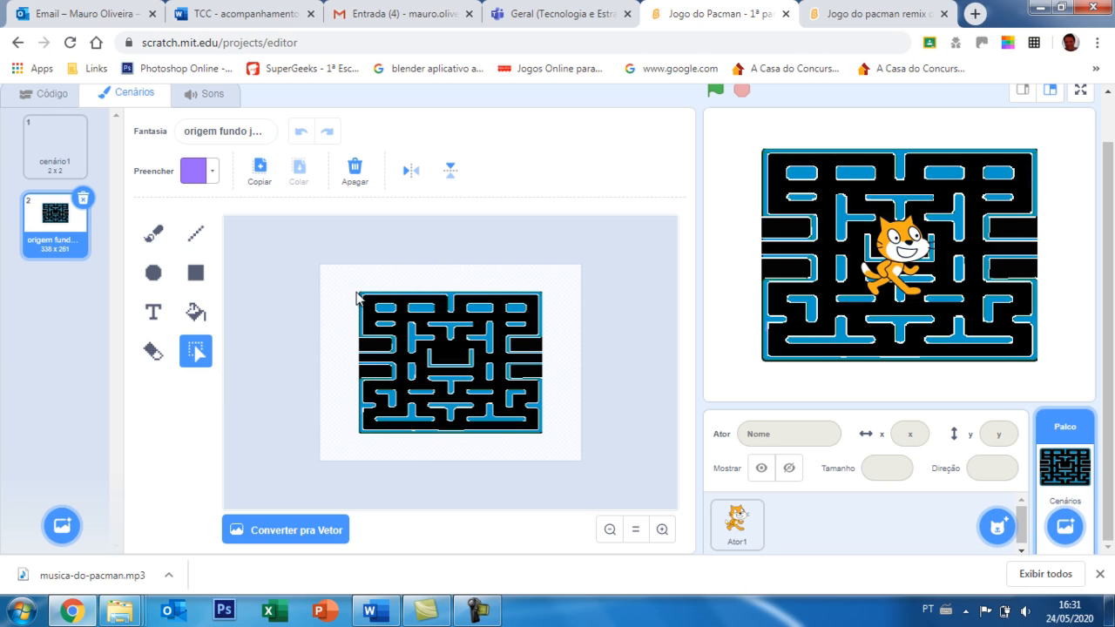
drag(358, 291, 579, 463)
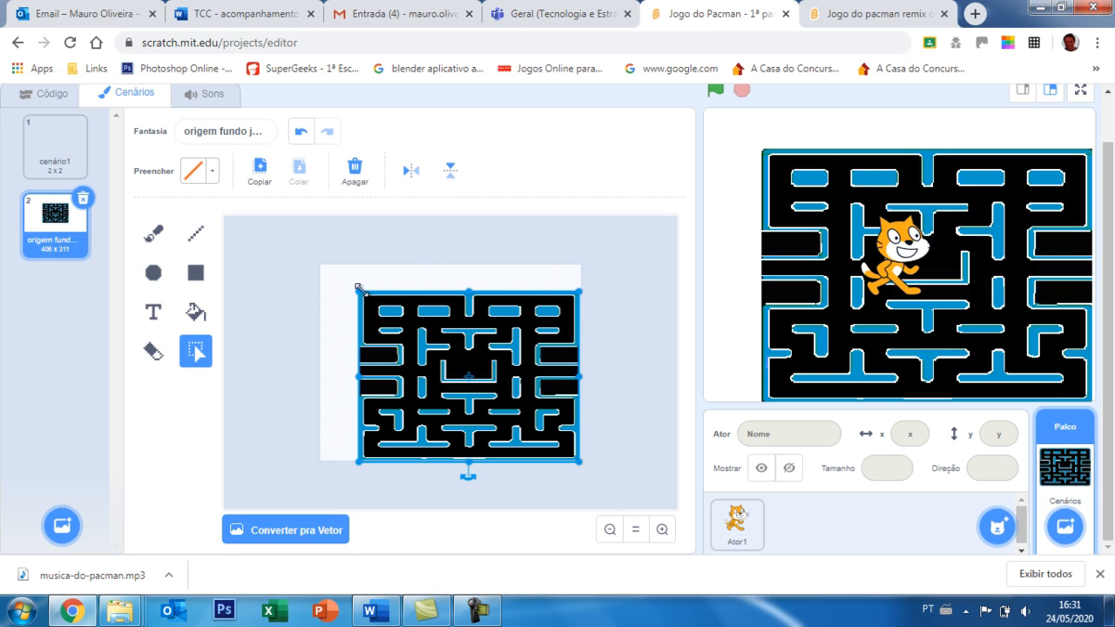
drag(360, 291, 323, 266)
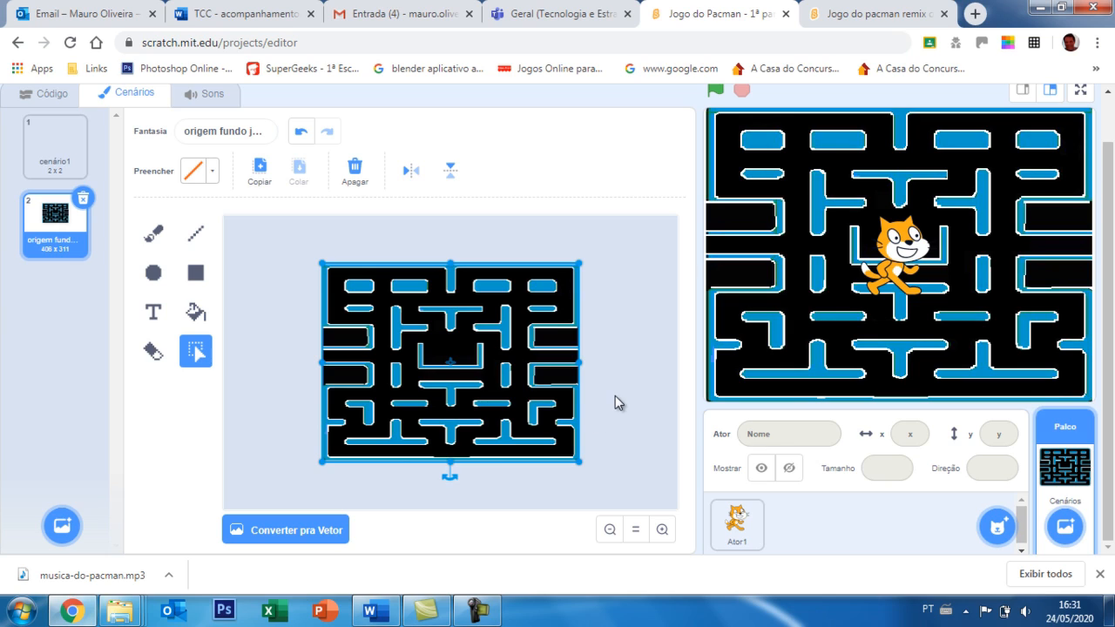
click(615, 396)
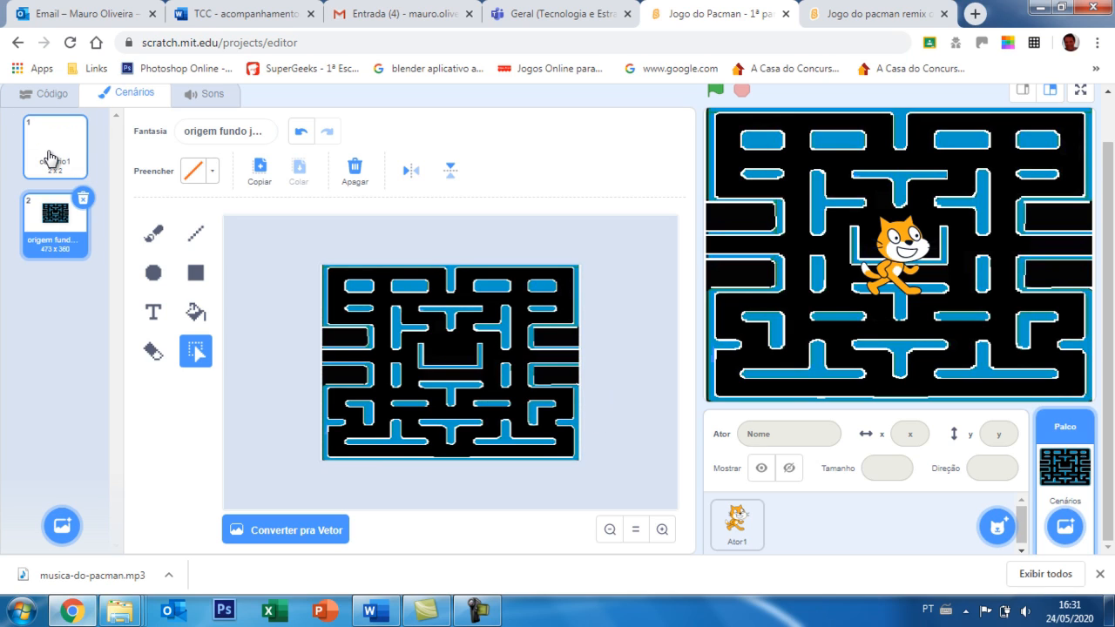
Delete the blank backdrop cenário1 from the stage.
click(72, 129)
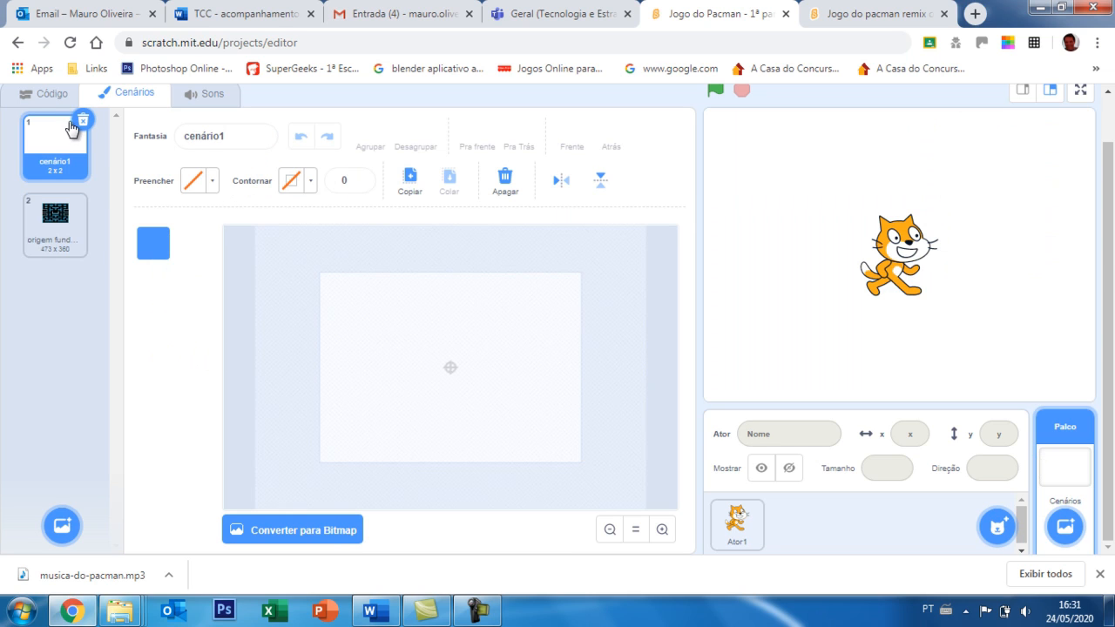
click(82, 119)
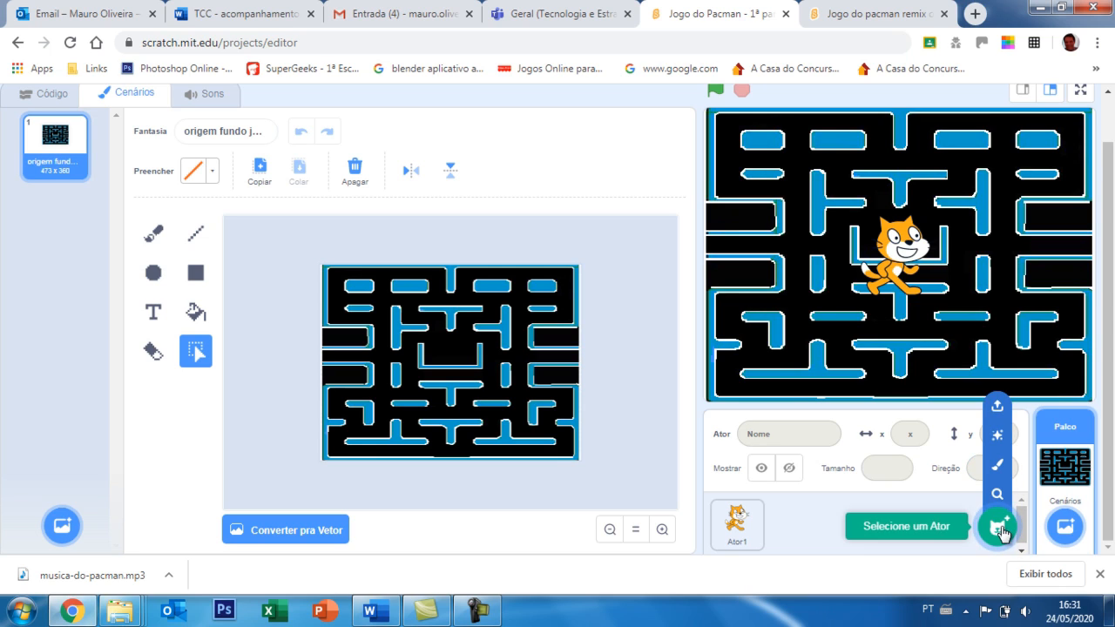
Upload the "ganhou" image from the EXEMPLOS folder in Downloads as another stage backdrop.
mouse_move(1066, 533)
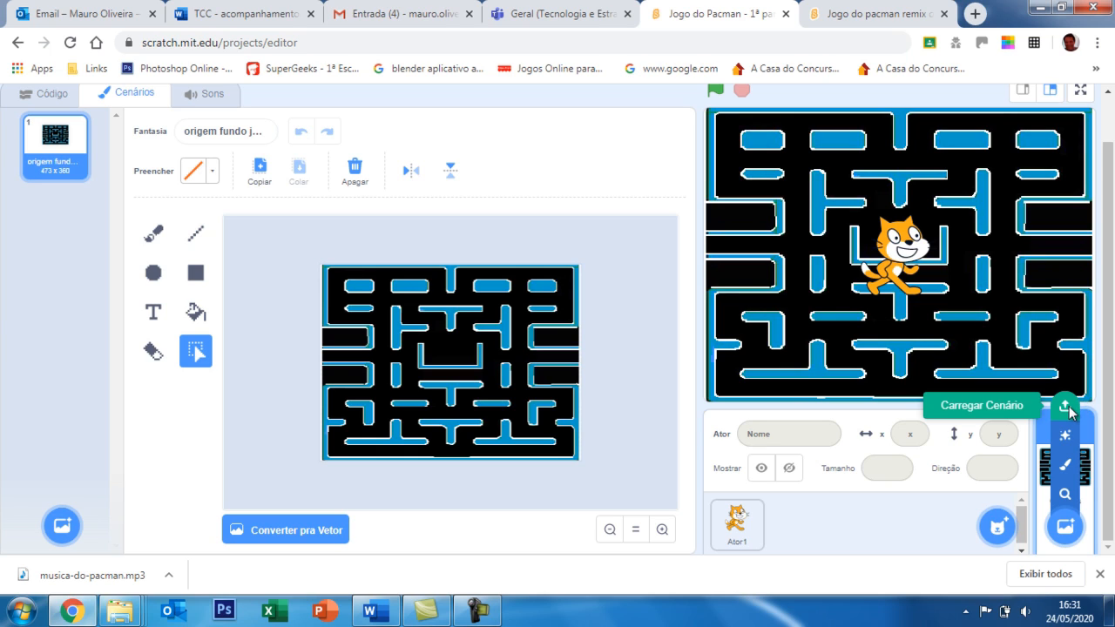
click(1066, 407)
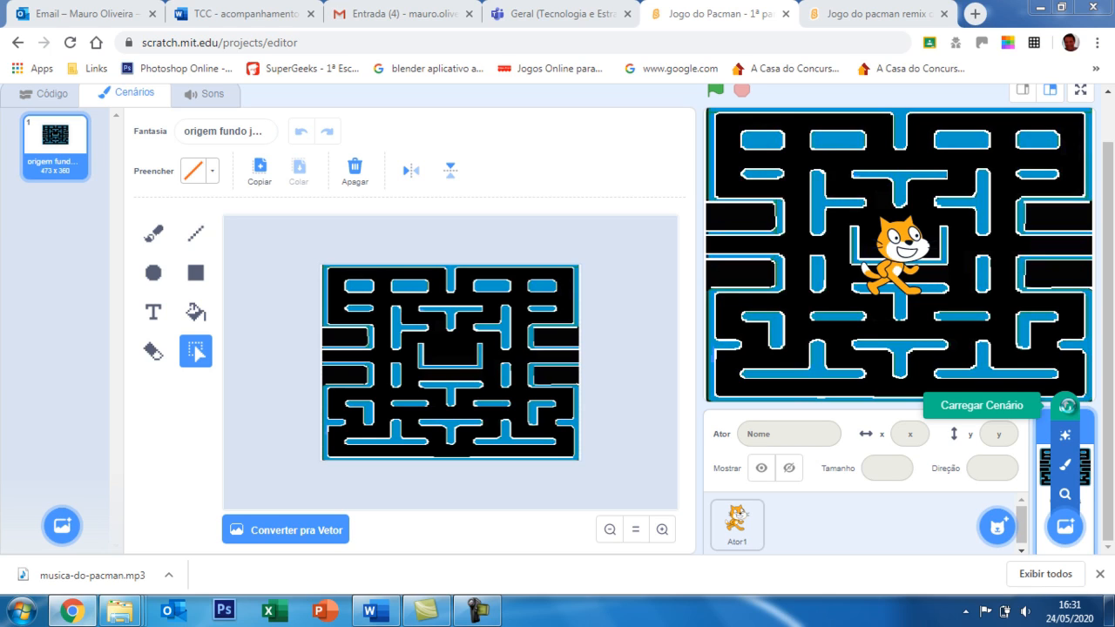
click(1066, 407)
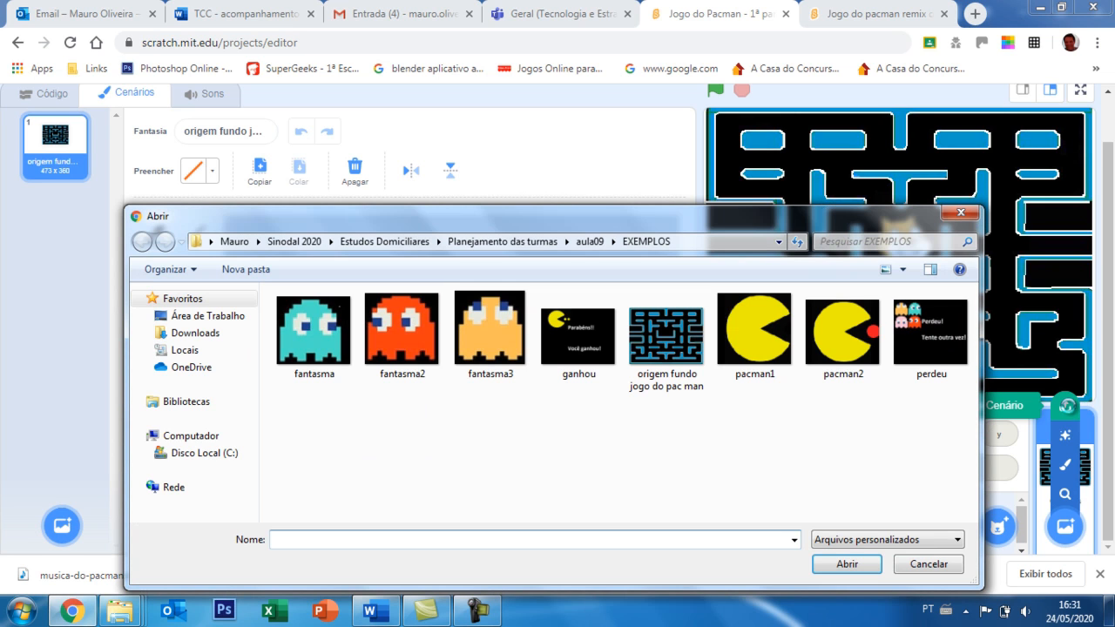
click(199, 335)
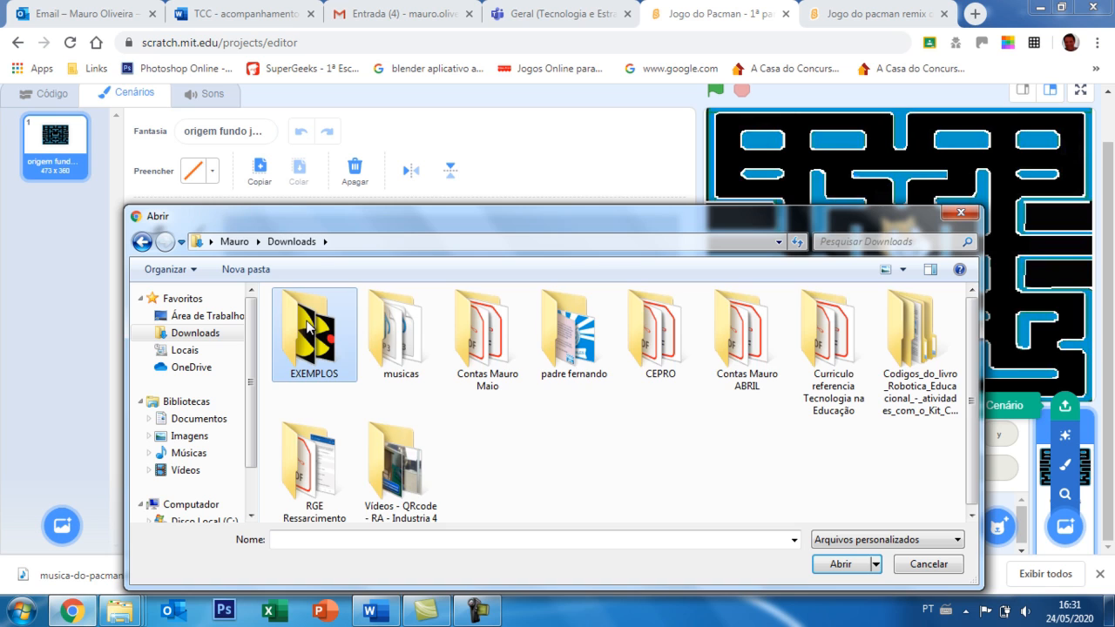
double_click(307, 327)
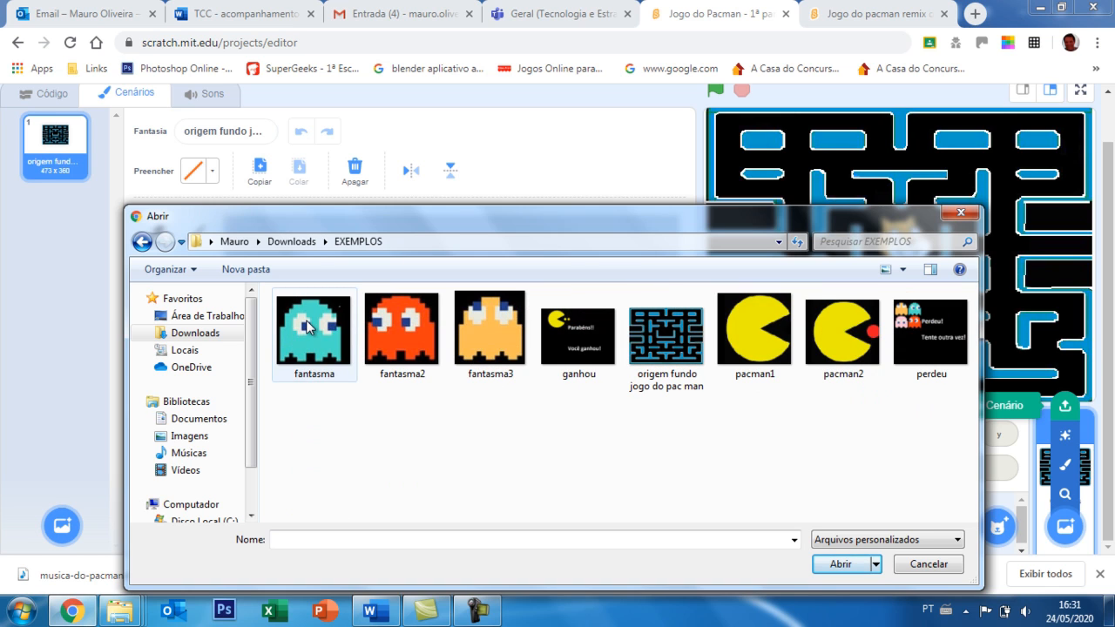
double_click(607, 357)
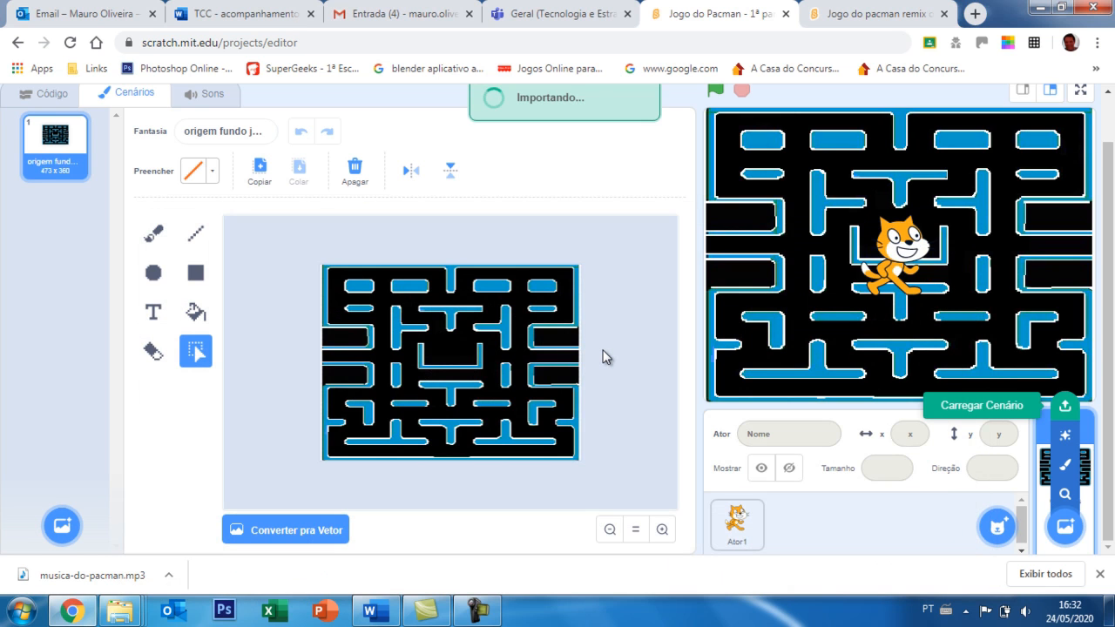
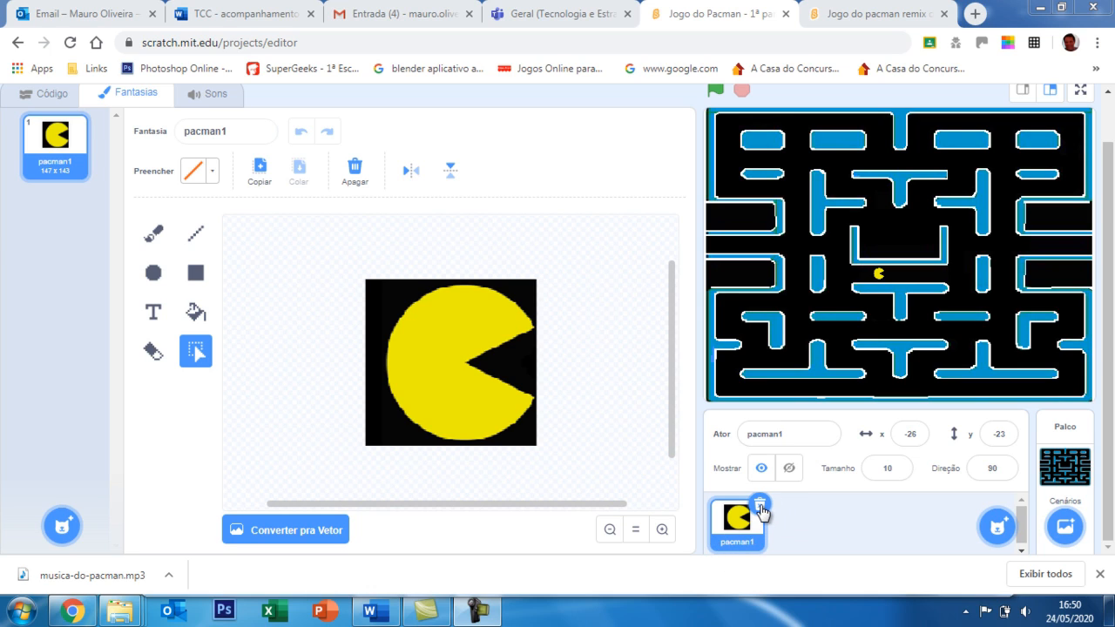
Set the pacman1 sprite's size to 100 and return it to 10.
mouse_move(994, 534)
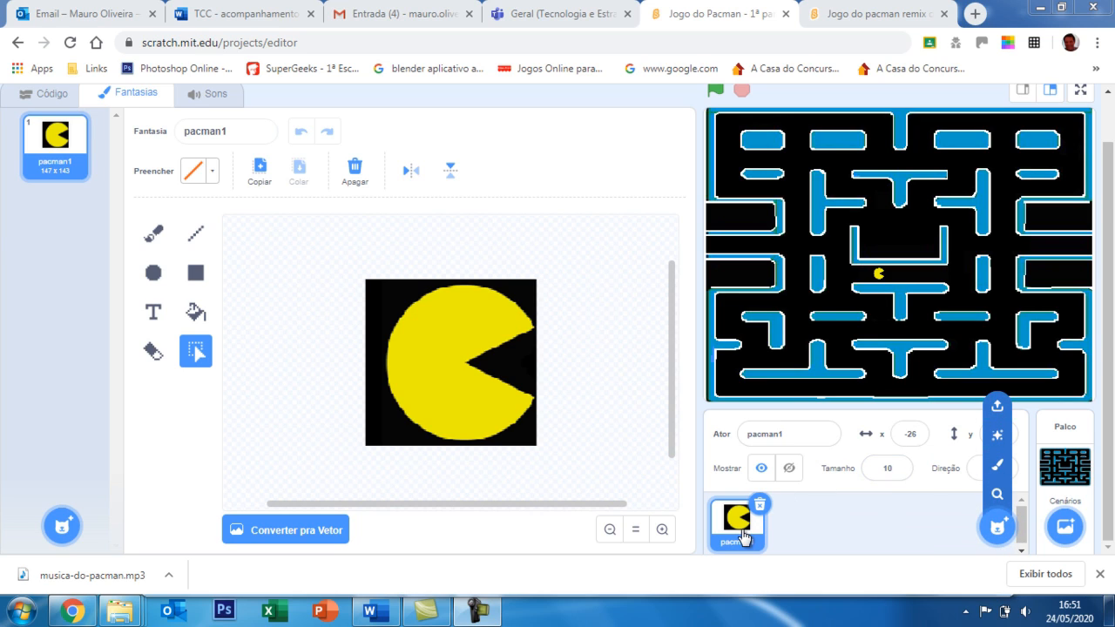
click(899, 473)
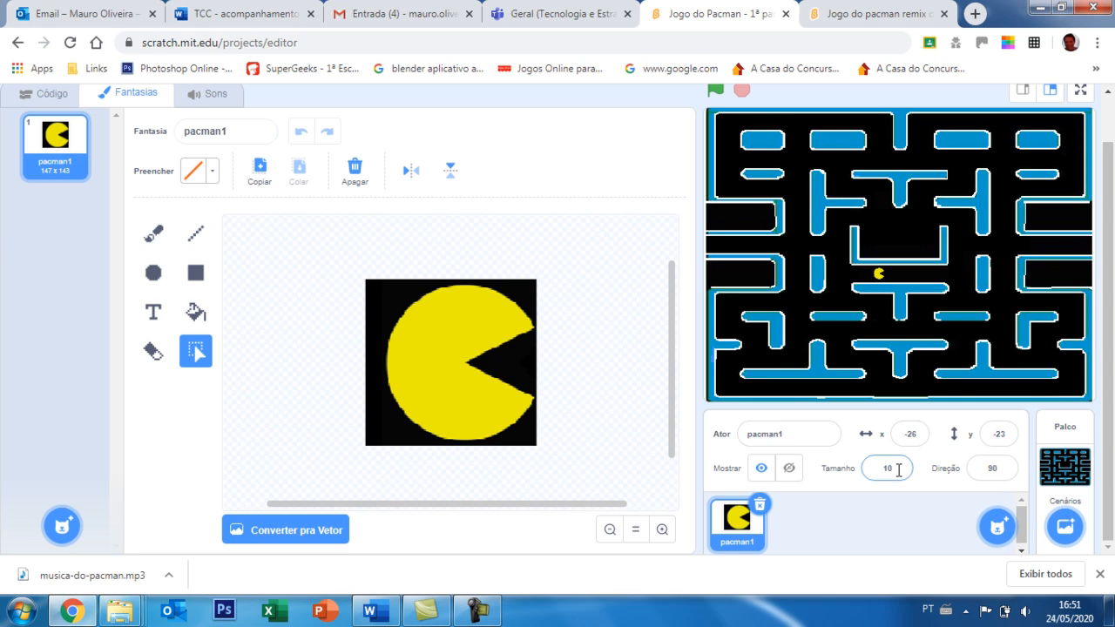
text(0)
key(Return)
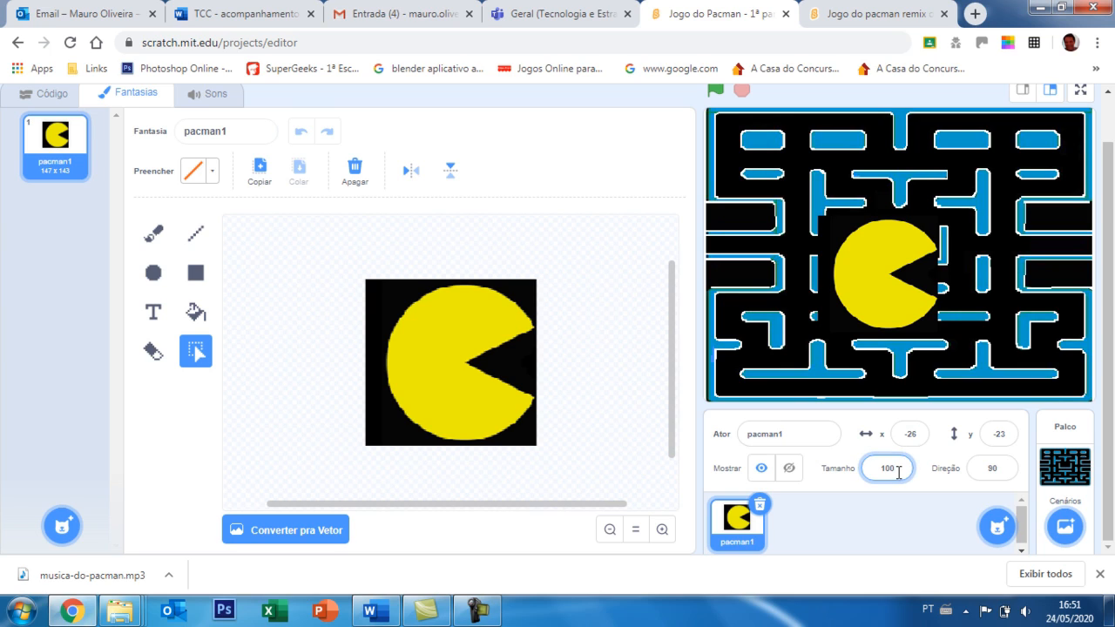
key(BackSpace)
key(Return)
click(902, 419)
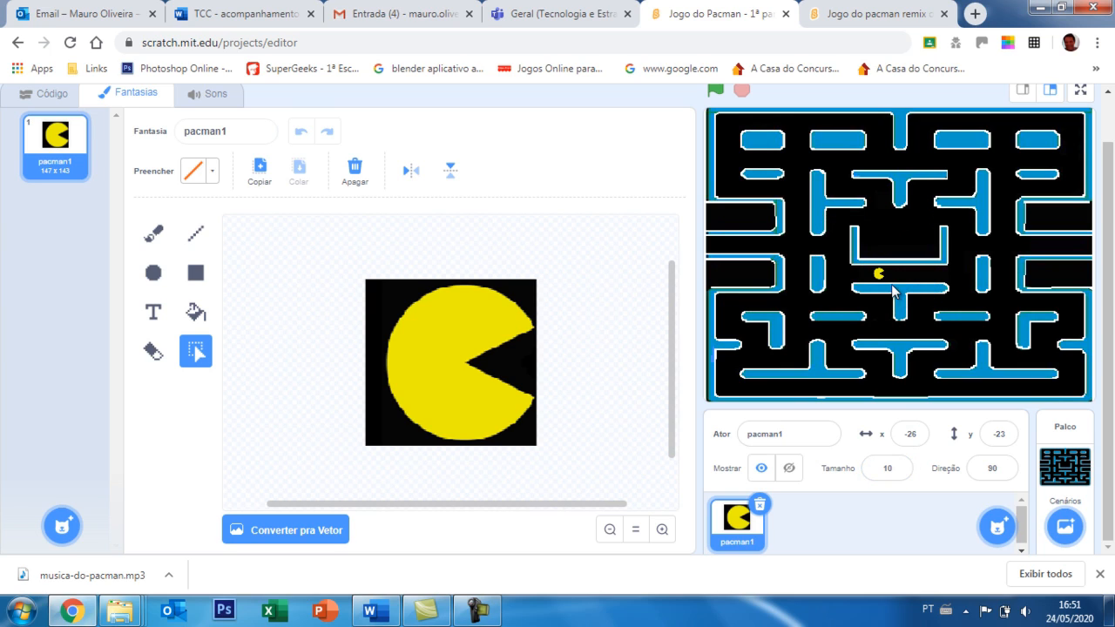
Move the Pacman sprite to the corridor at x -26, y -59 and upload "pacman2" as its second costume.
drag(878, 272, 879, 304)
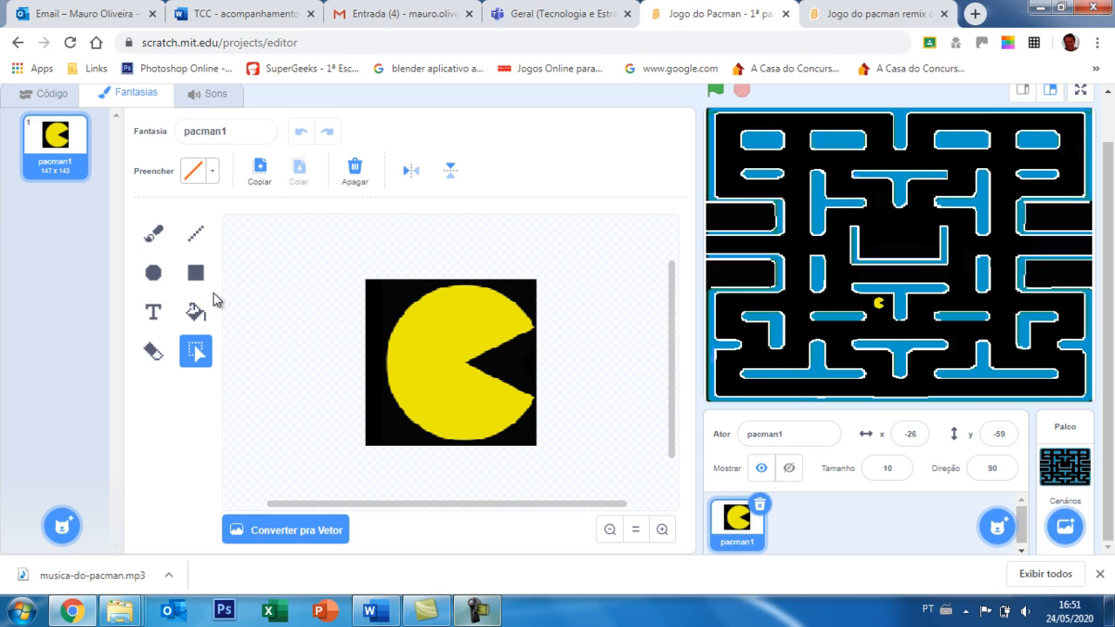
mouse_move(63, 529)
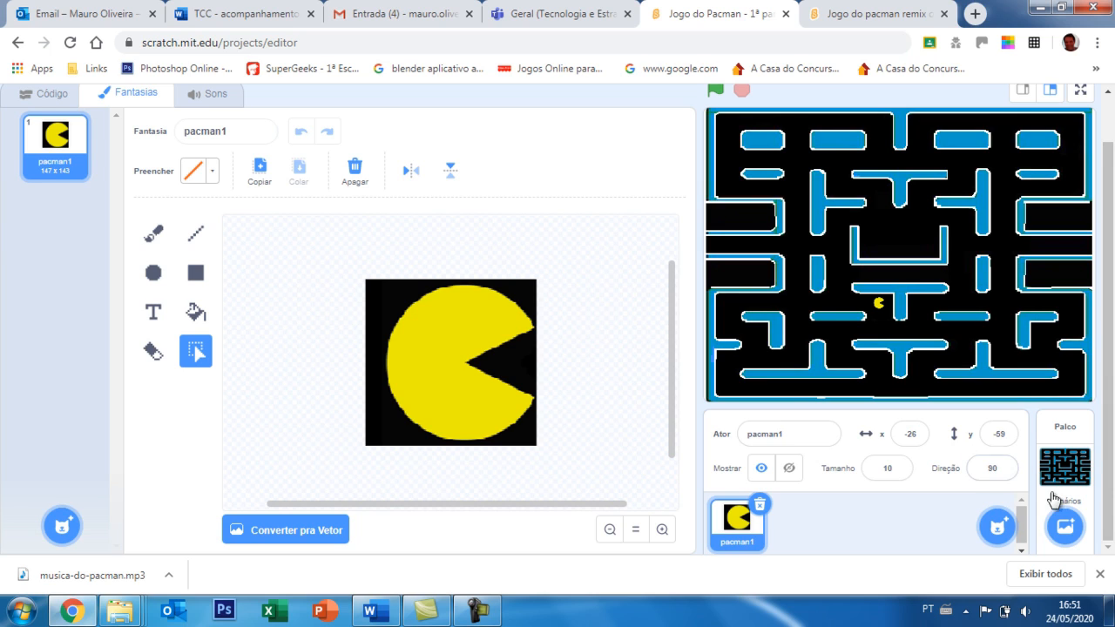
mouse_move(1063, 528)
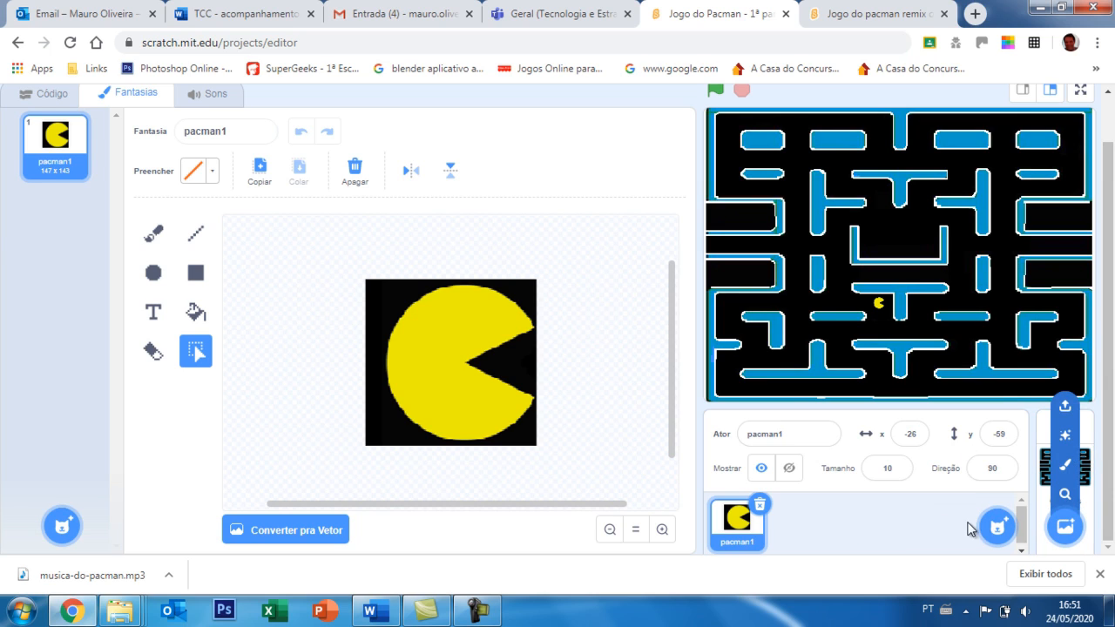
mouse_move(995, 529)
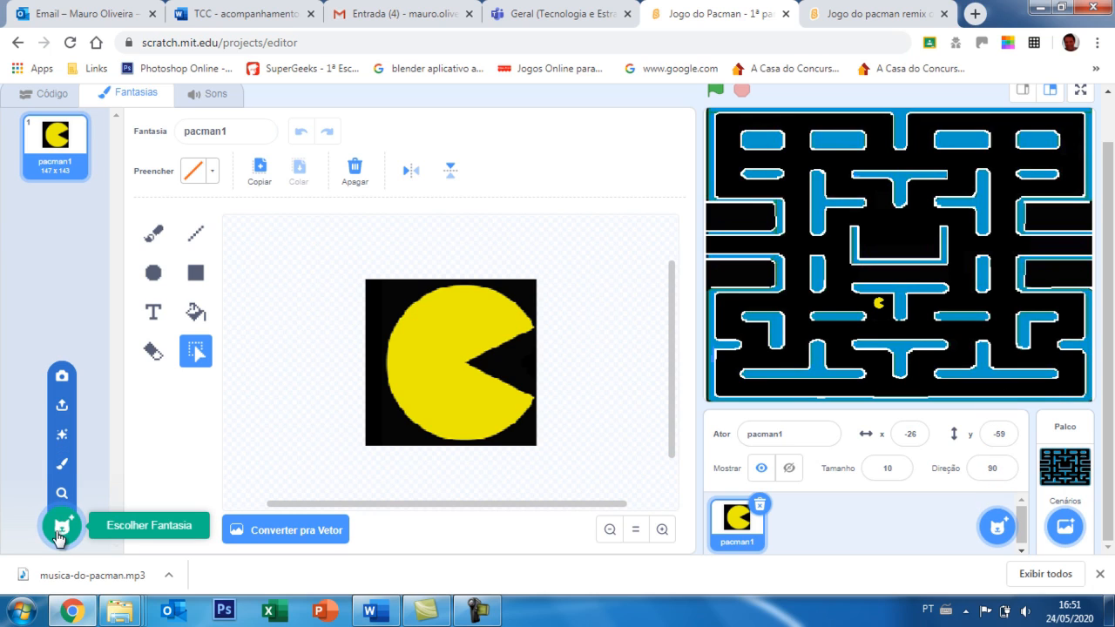
click(63, 407)
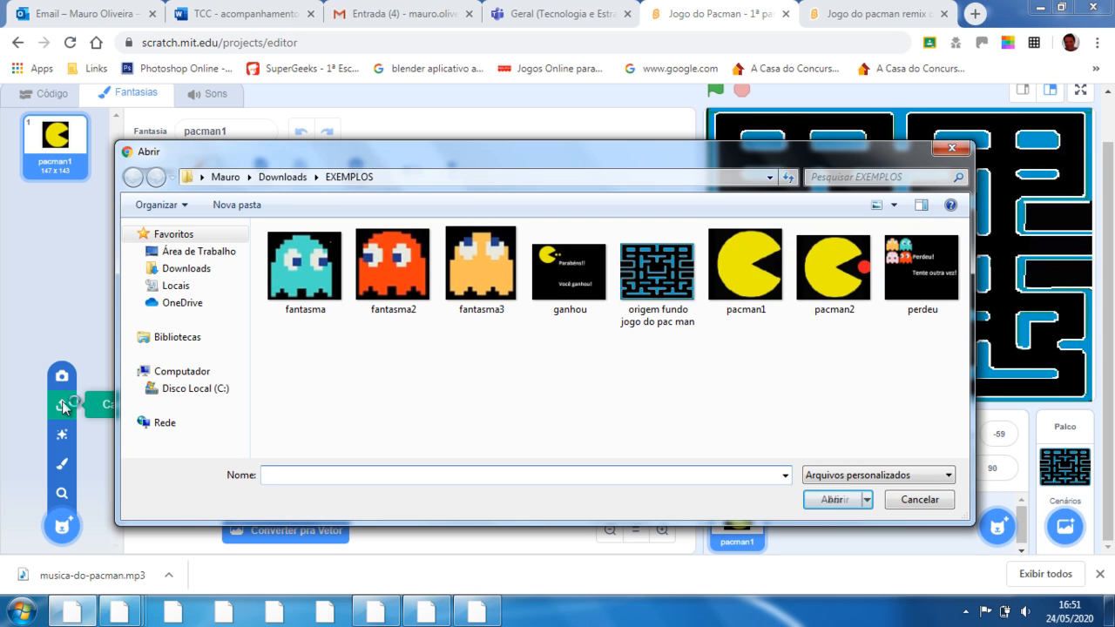
double_click(819, 254)
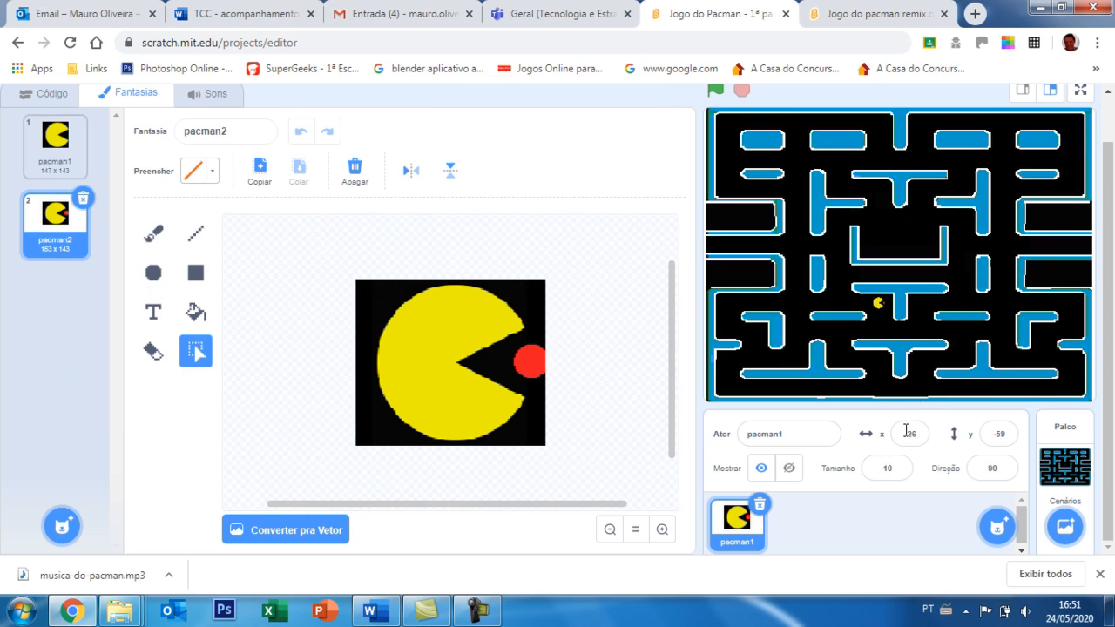
Switch between the pacman1 and pacman2 costumes to compare them, ending on pacman1.
click(900, 467)
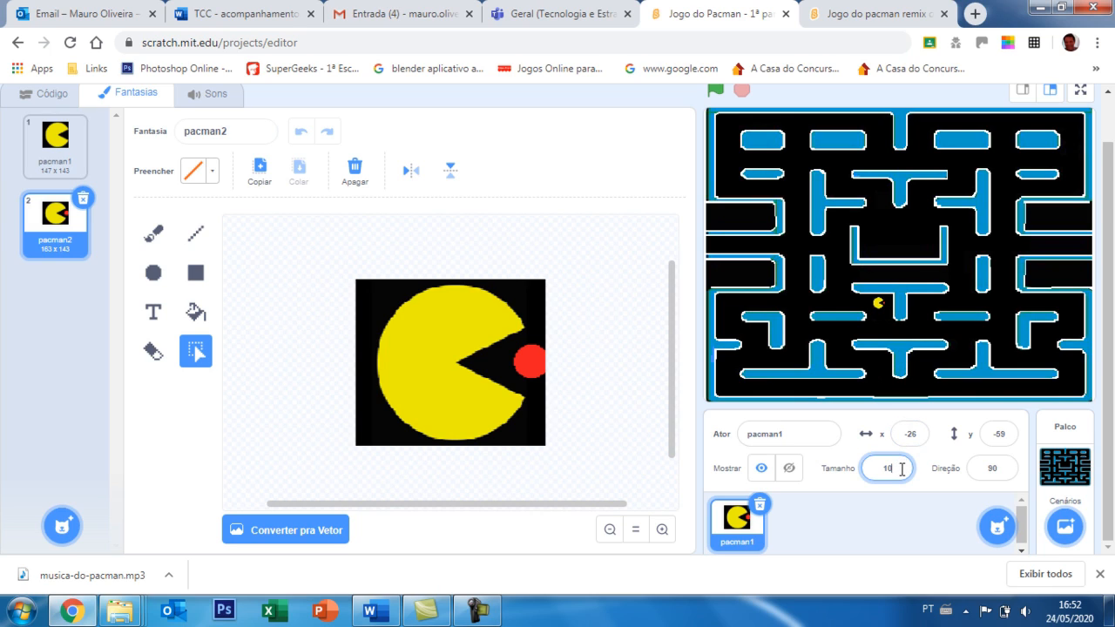
click(48, 155)
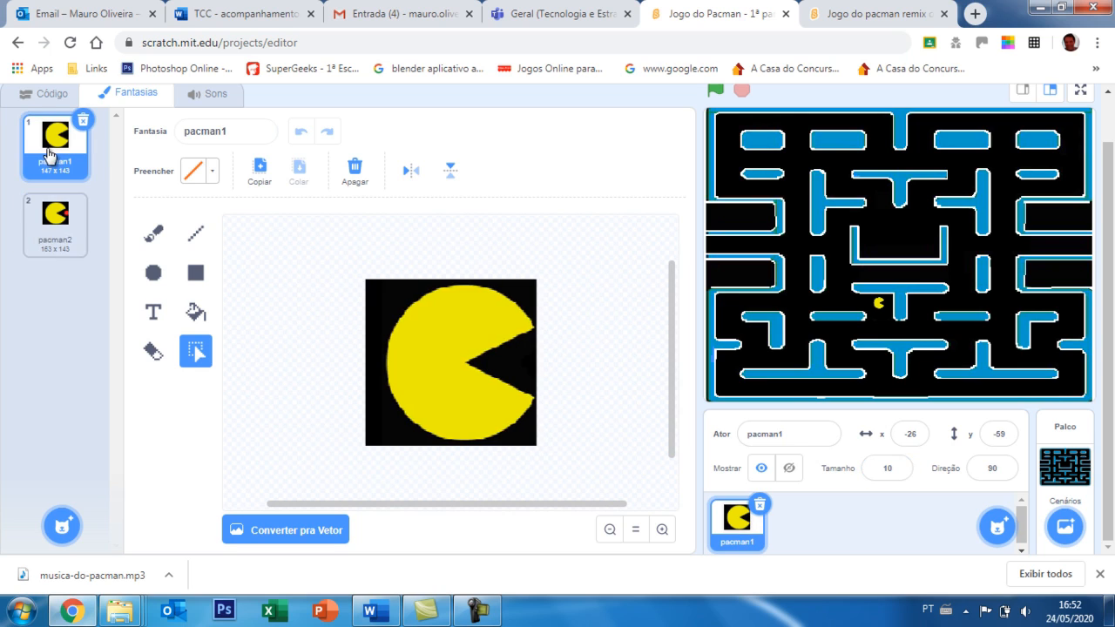
click(52, 228)
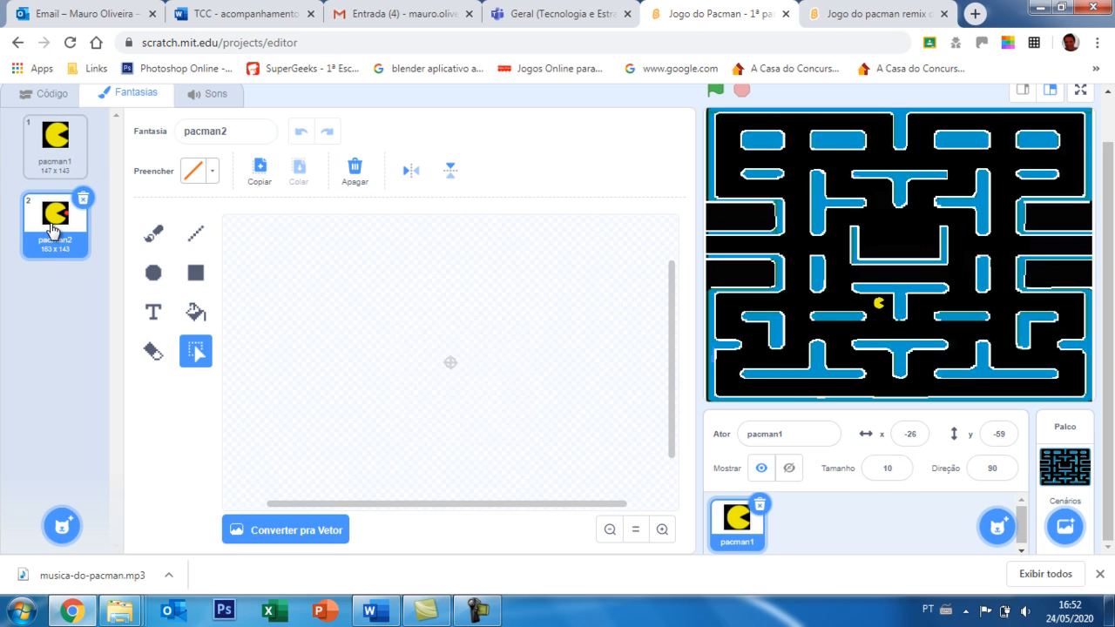
click(50, 157)
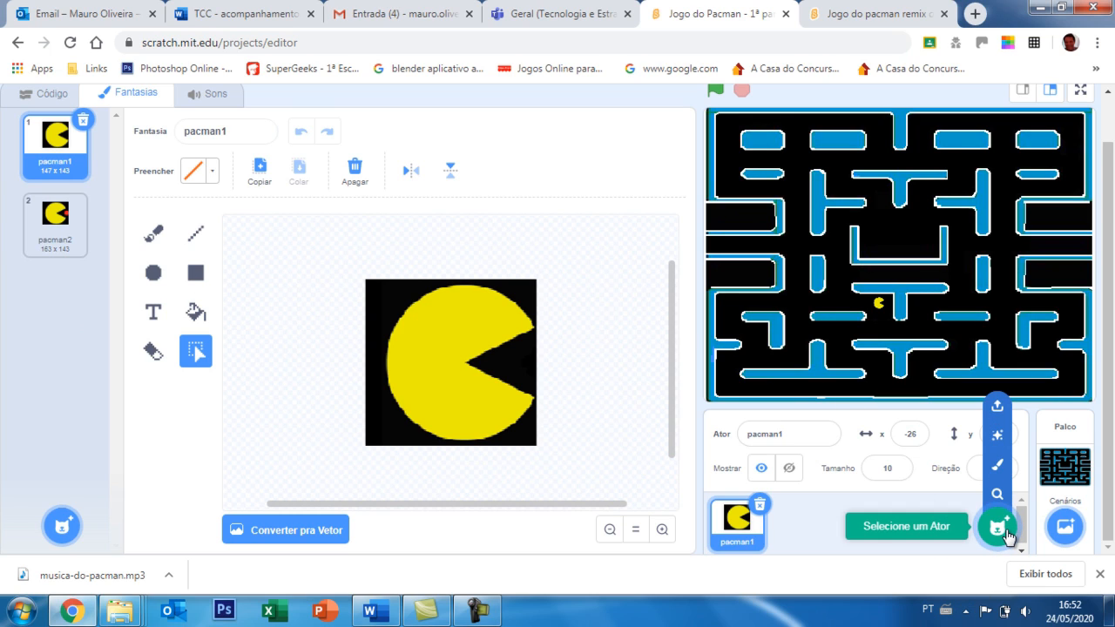
Upload the "fantasma" image as a new sprite and reduce its size to 10.
click(998, 409)
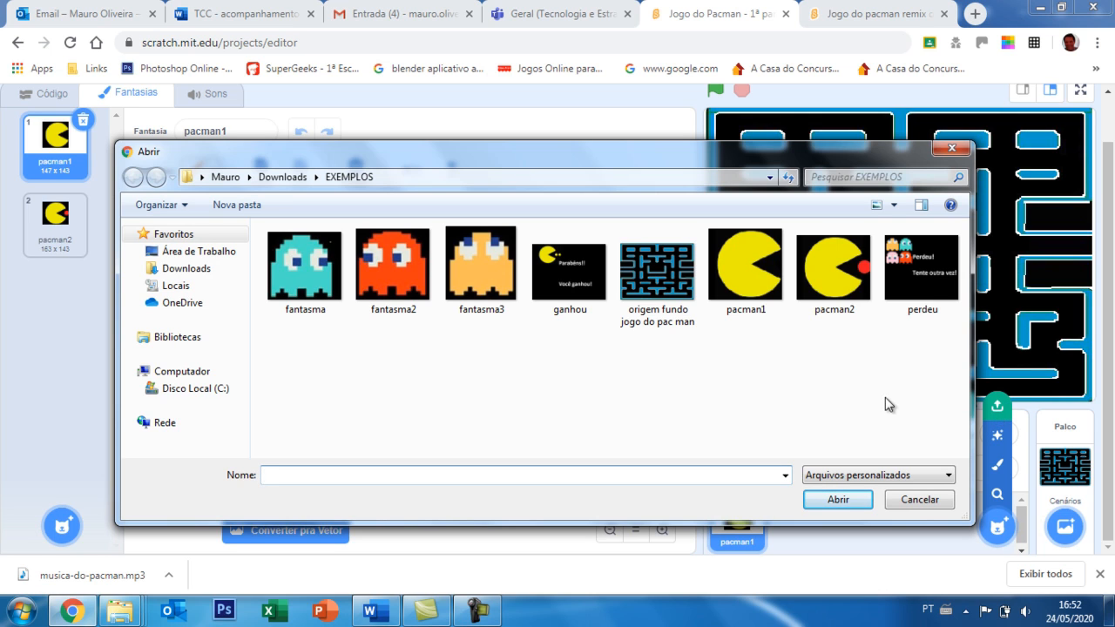
double_click(330, 281)
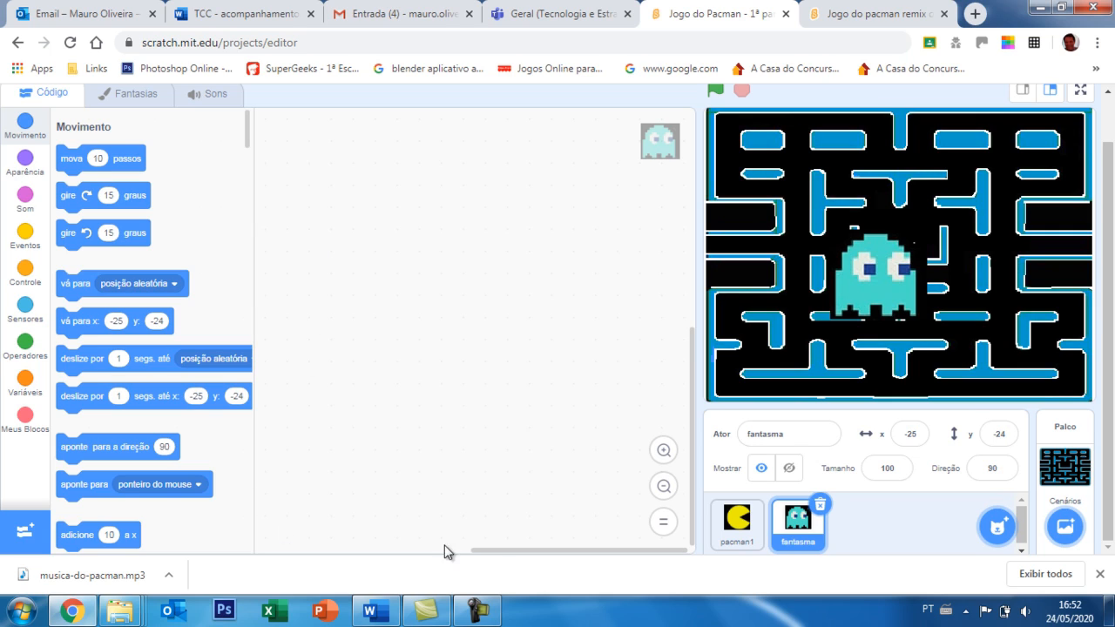
click(906, 470)
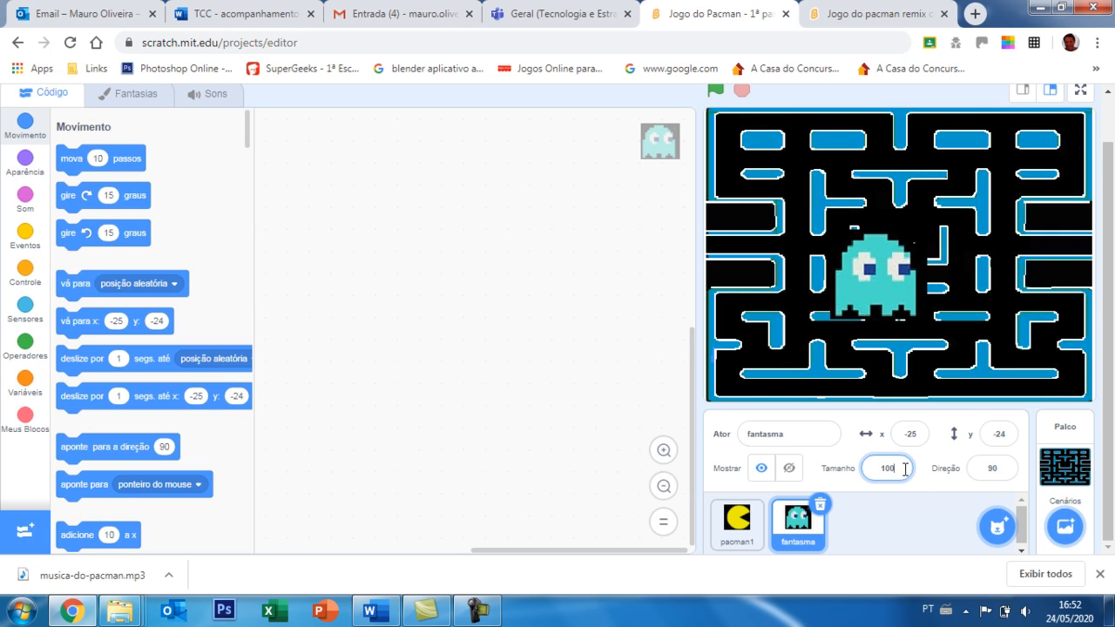
key(BackSpace)
key(Return)
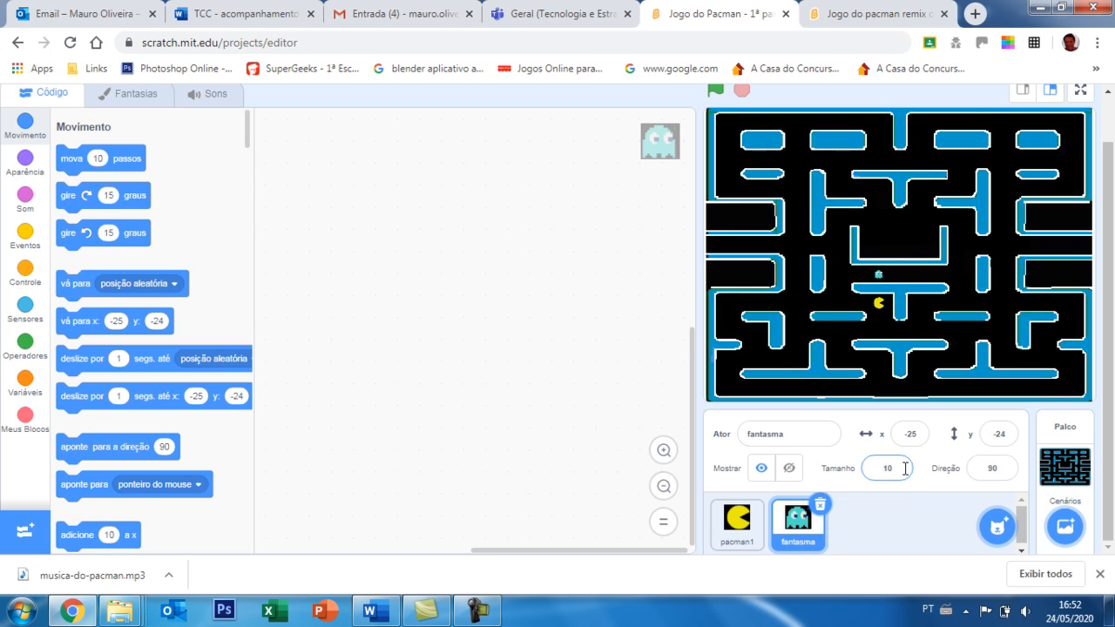
Try size 25 on the fantasma sprite and settle on size 15.
click(905, 469)
text(25)
key(Return)
key(BackSpace)
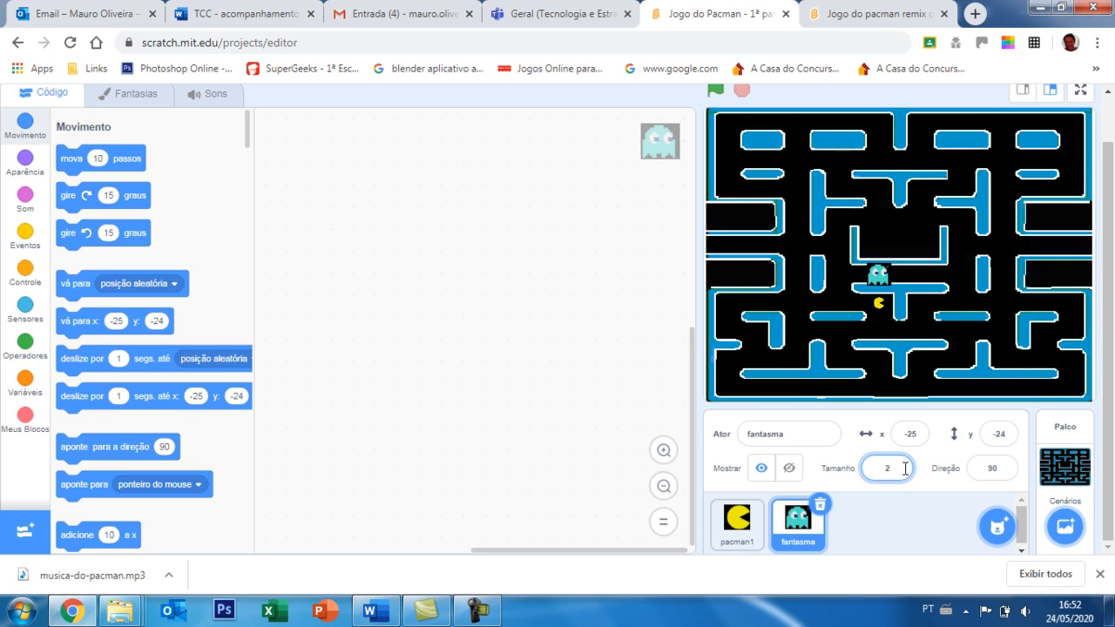
key(Return)
key(Return)
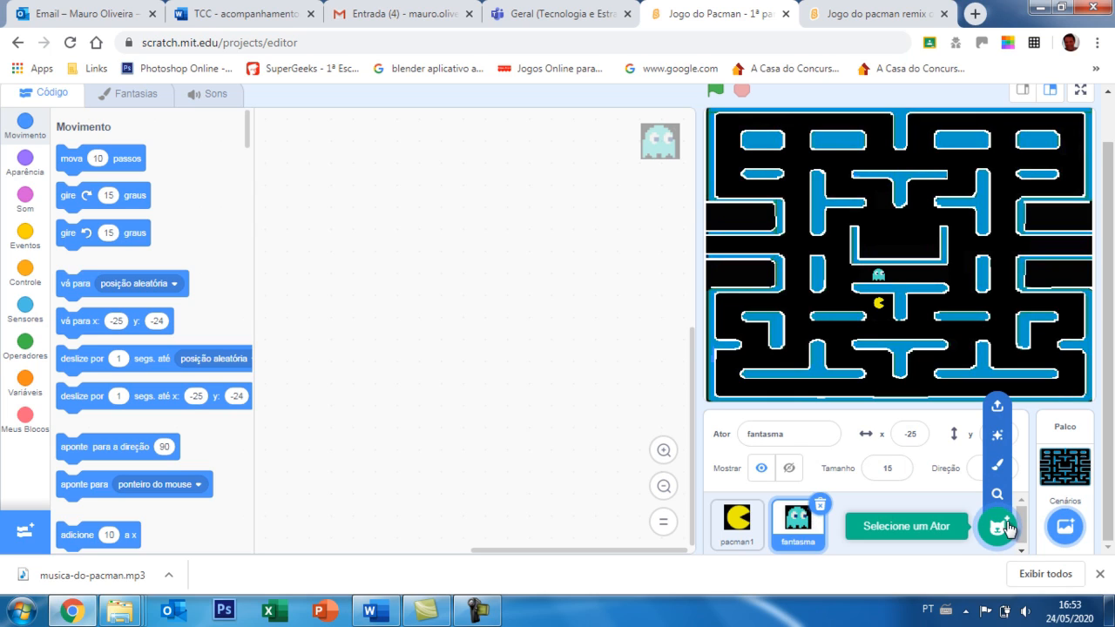
Upload the "fantasma2" image as a new sprite and set its size to 15.
click(998, 409)
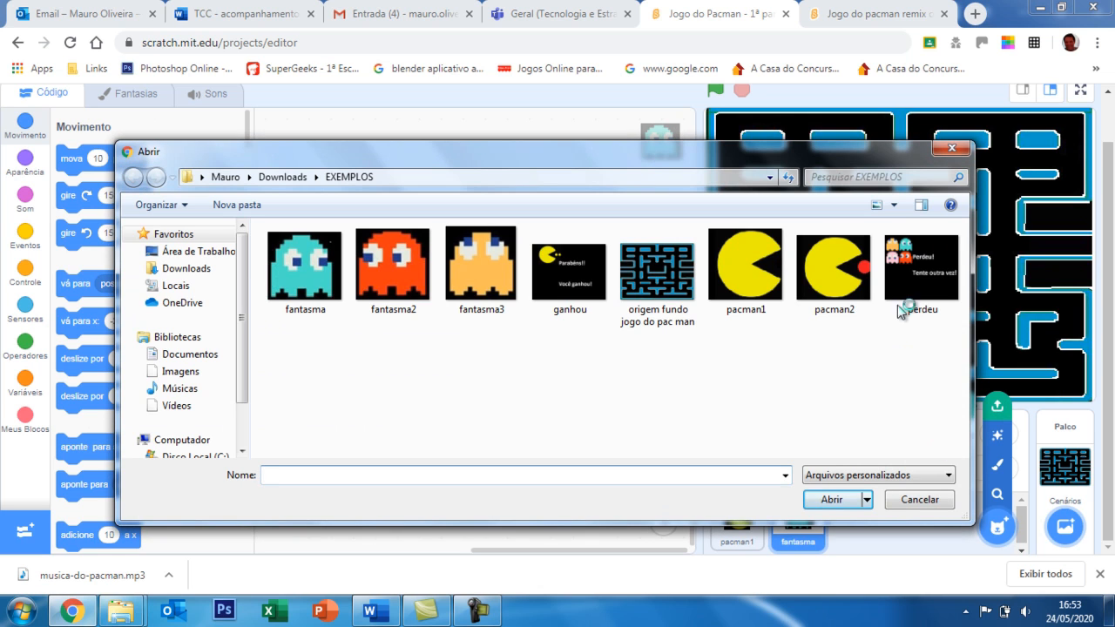
double_click(400, 263)
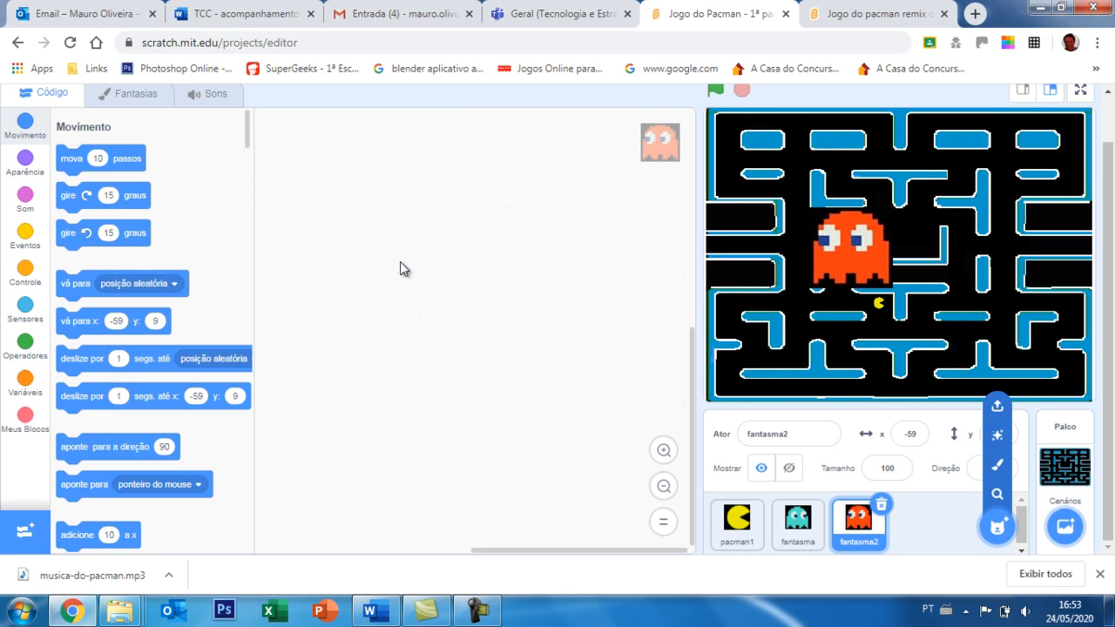
click(865, 472)
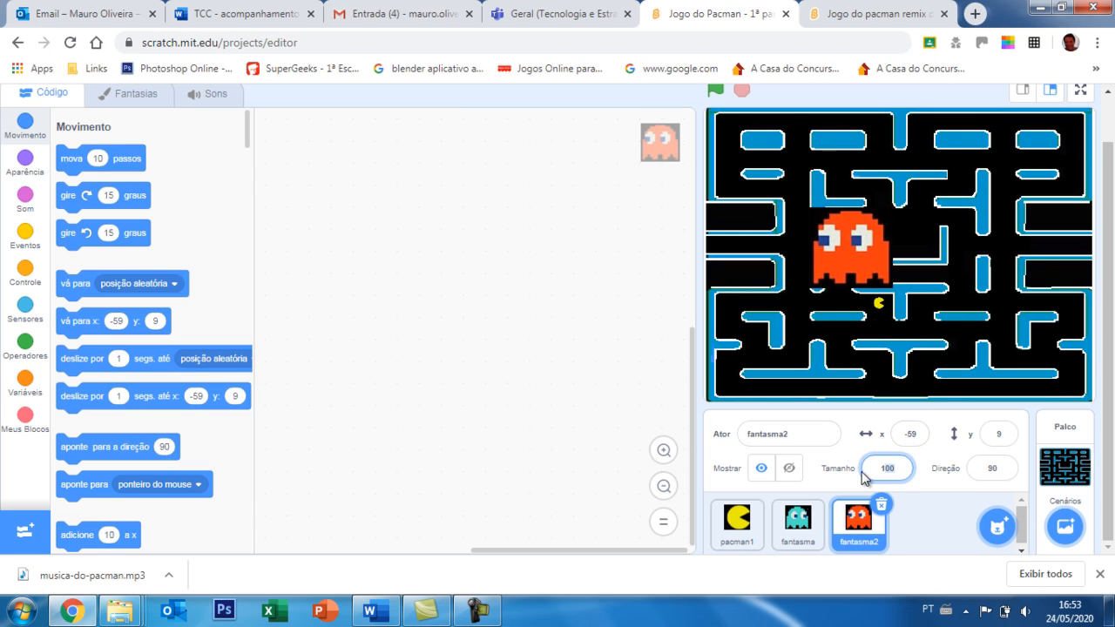
text(15)
key(Return)
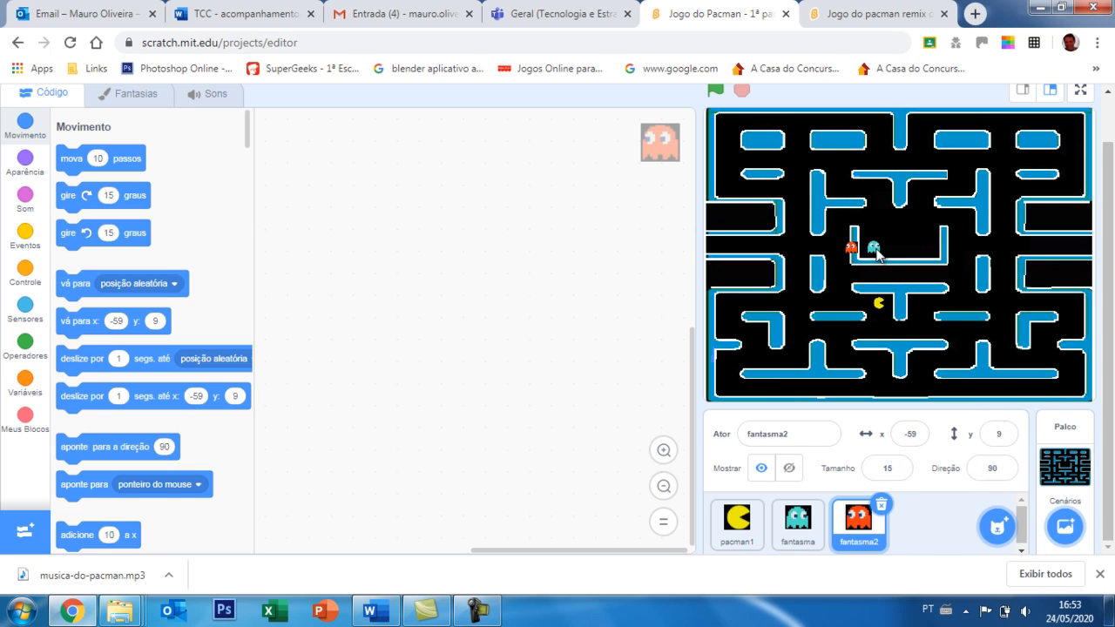
Place the fantasma and fantasma2 sprites side by side inside the central pen, with fantasma2 at about x -8, y 7.
click(872, 252)
drag(853, 249, 894, 250)
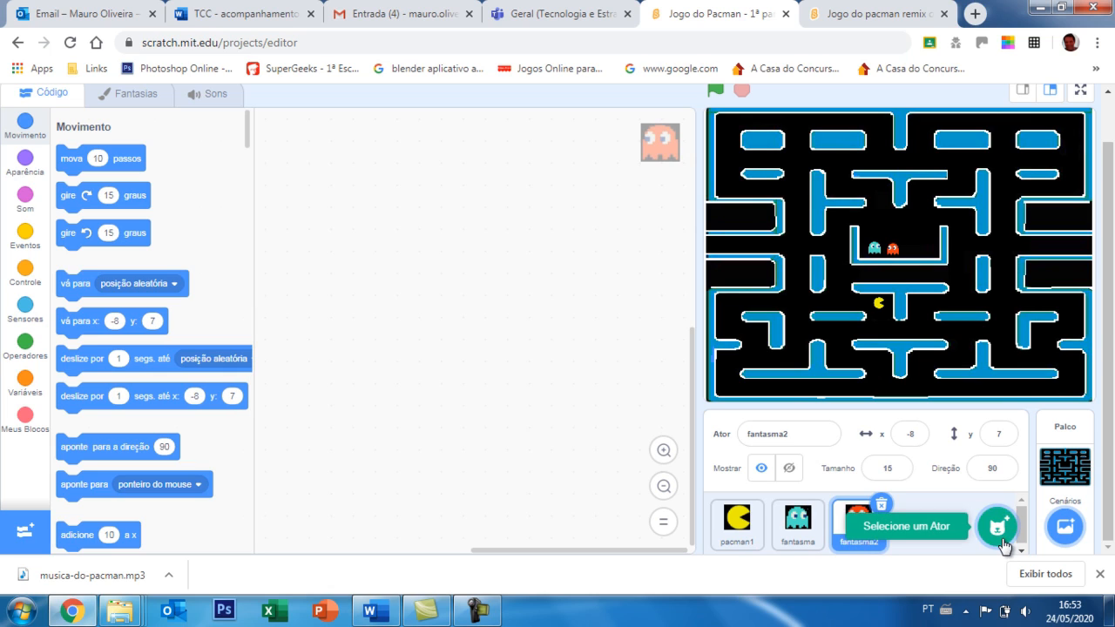
Upload the "fantasma3" image as a new sprite and set its size to 15.
mouse_move(997, 525)
click(999, 407)
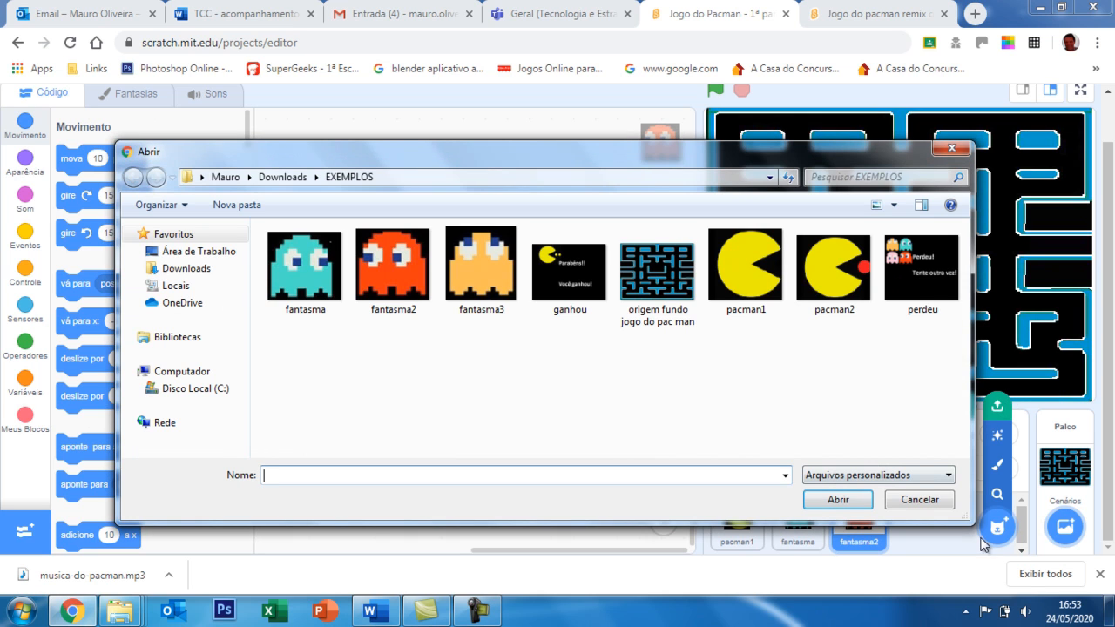
double_click(462, 255)
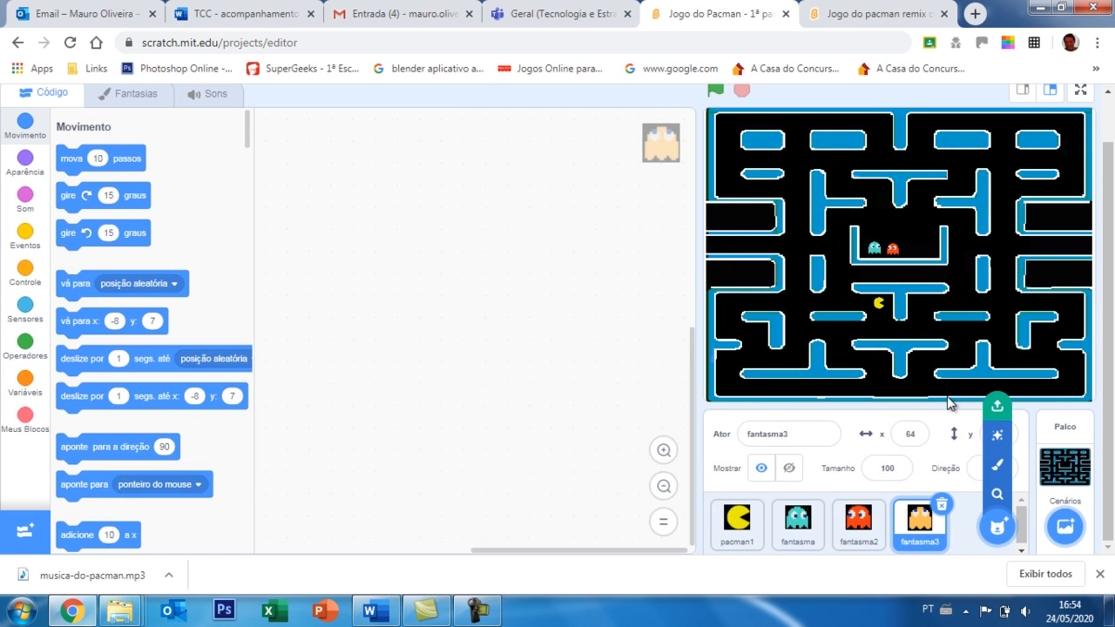
click(900, 473)
text(15)
key(Return)
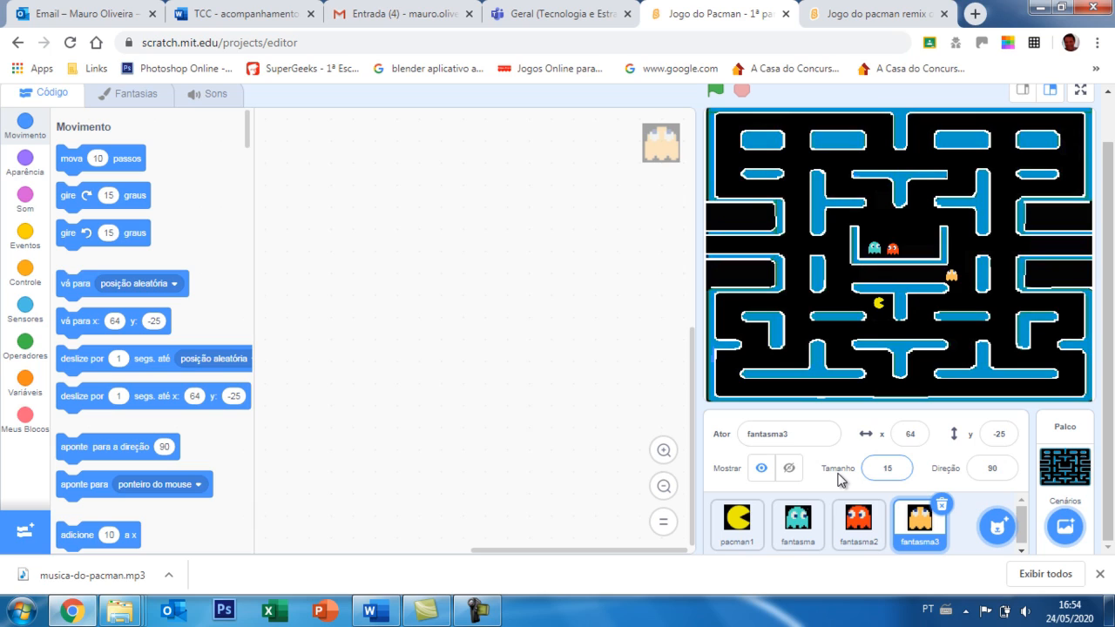
Place fantasma3 beside the other ghosts inside the central pen at about x 32, y 4, and Pacman just below the pen at about x -1, y -23.
drag(958, 278, 894, 253)
drag(885, 306, 930, 257)
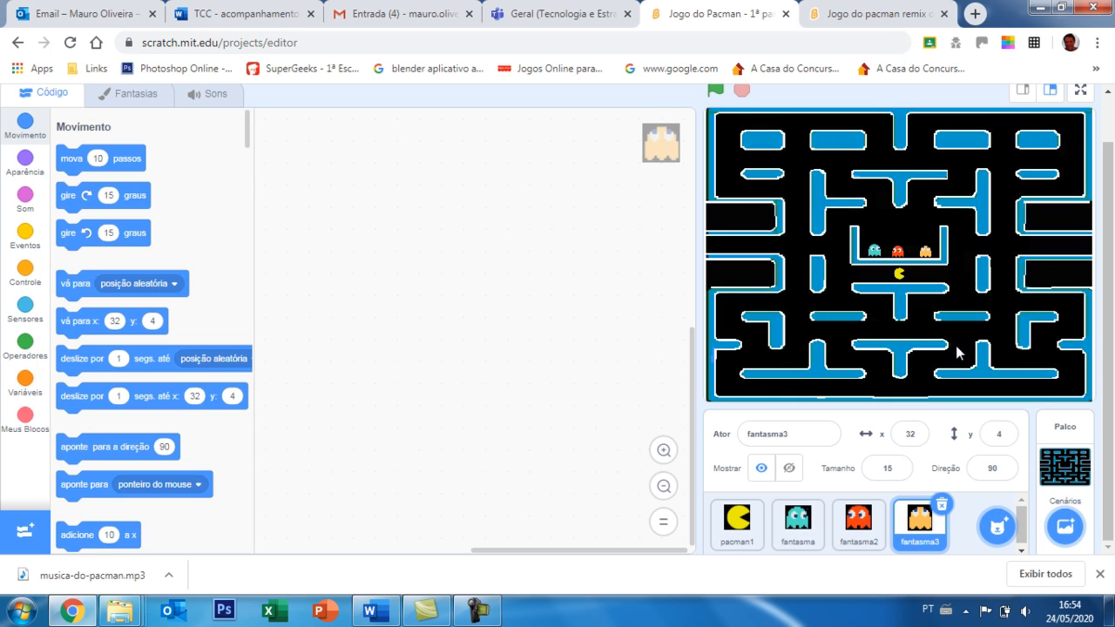
Review the pacman1 and pacman2 costumes of the Pacman sprite and the costumes of the ghost sprites.
click(736, 542)
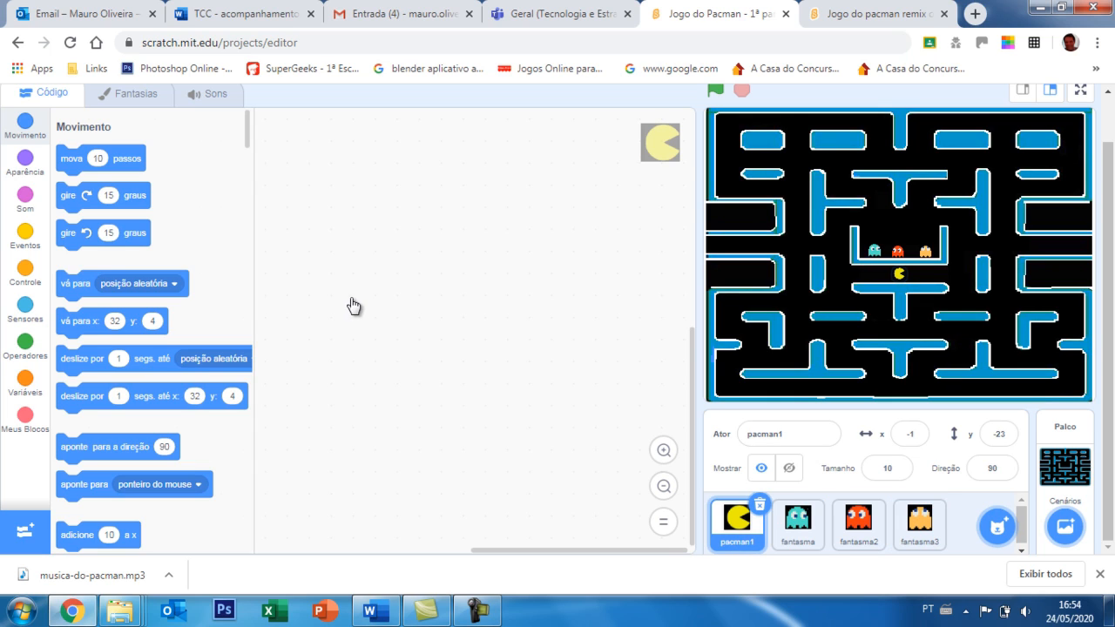
click(149, 98)
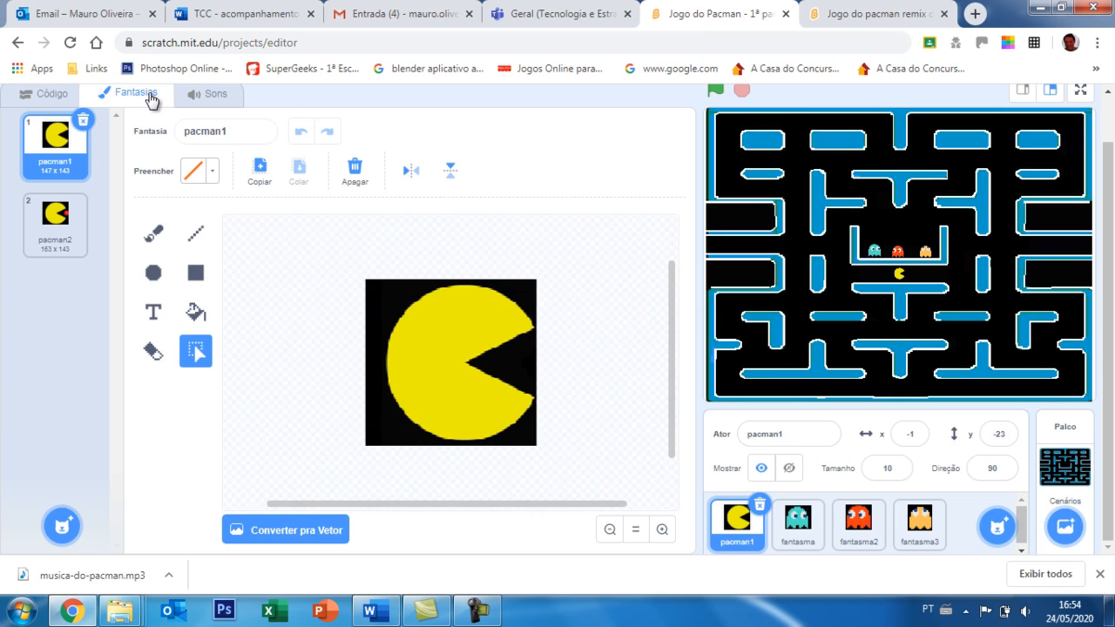
click(83, 219)
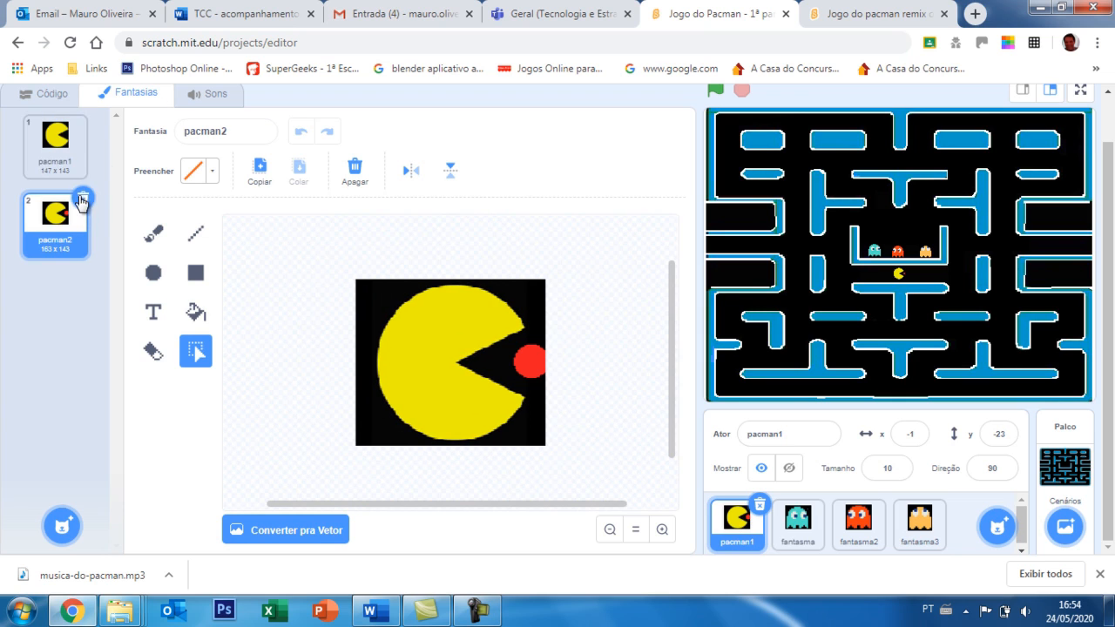
click(74, 150)
click(72, 225)
click(73, 171)
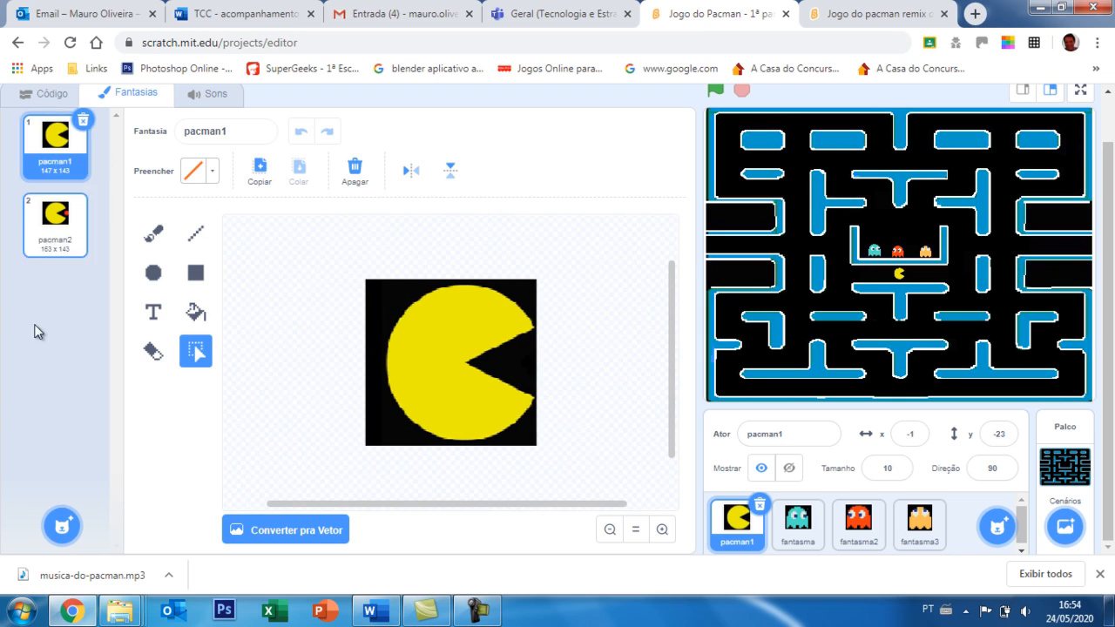
click(828, 529)
click(859, 521)
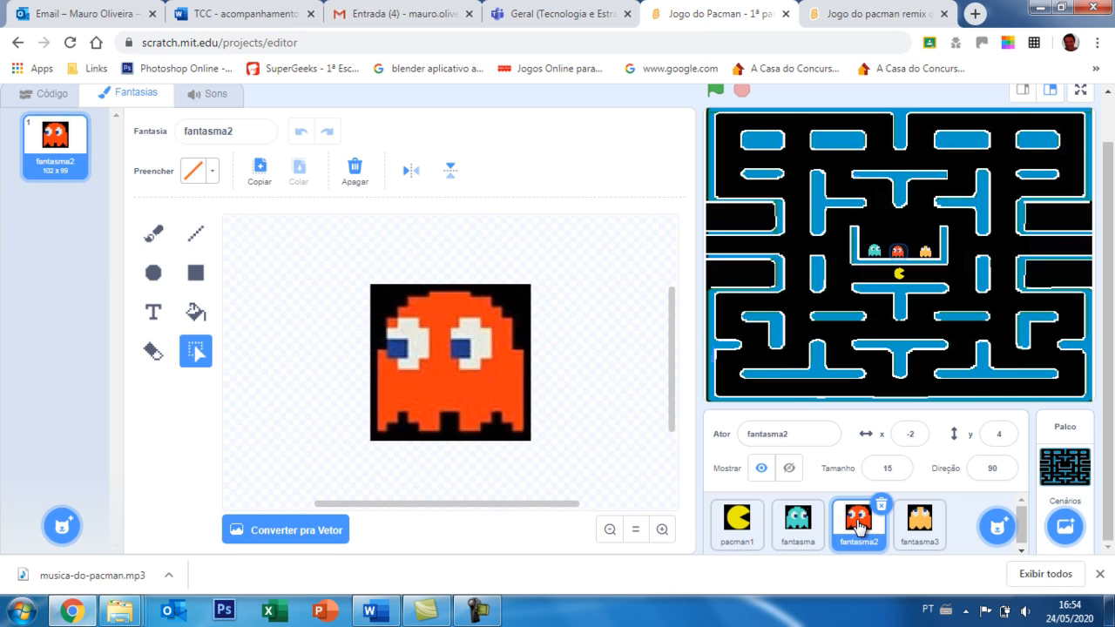
click(922, 527)
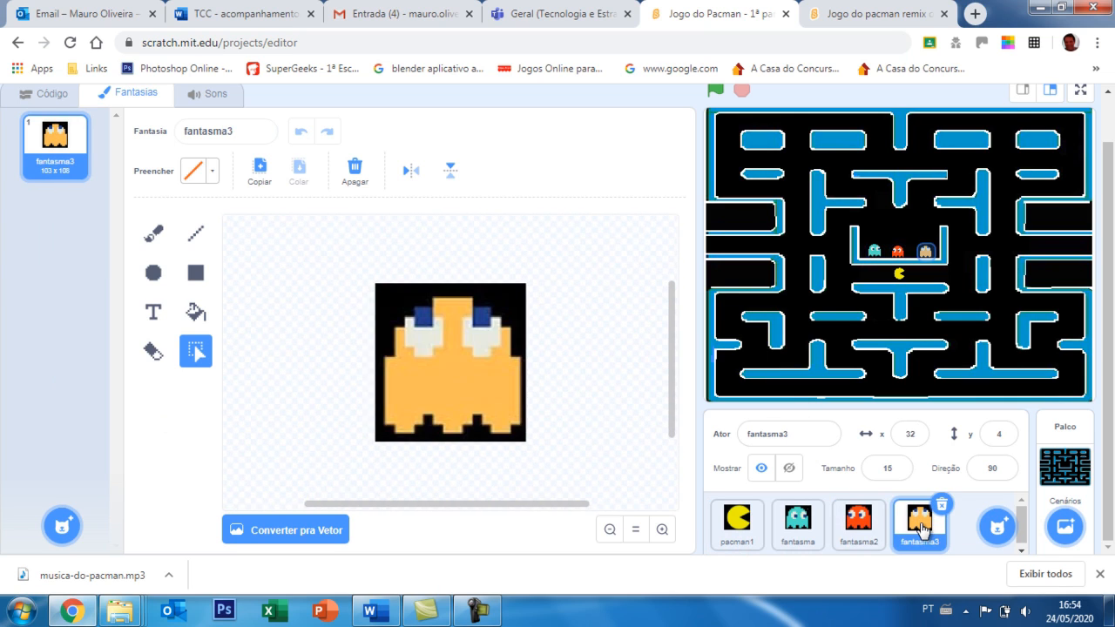
Preview the stage's "ganhou" and "perdeu" backdrops and return the stage to the maze backdrop.
click(1066, 478)
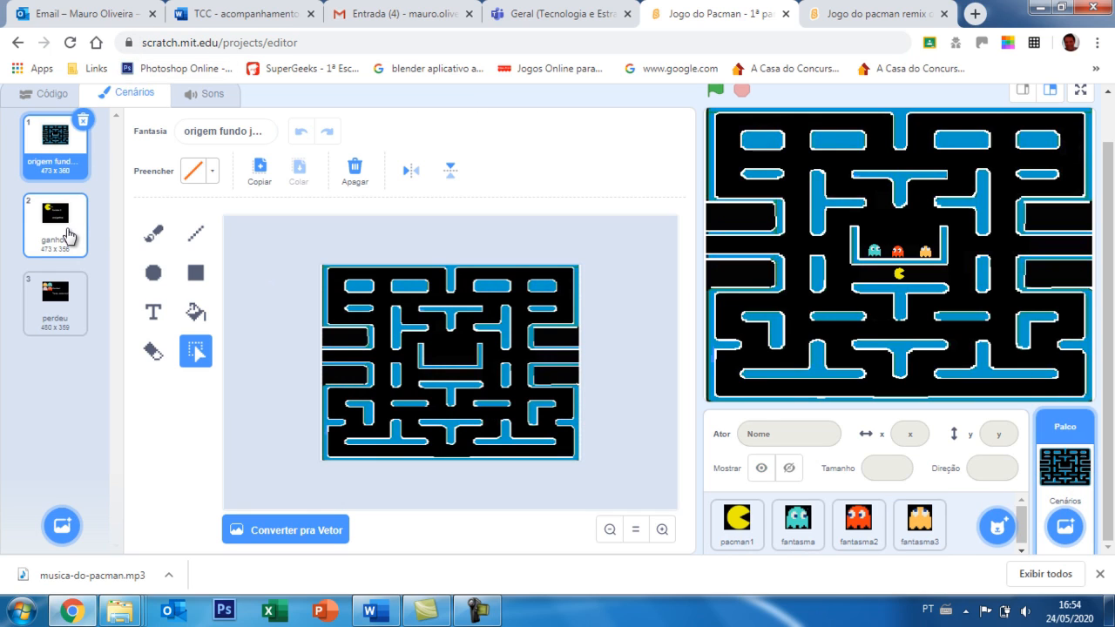
click(67, 235)
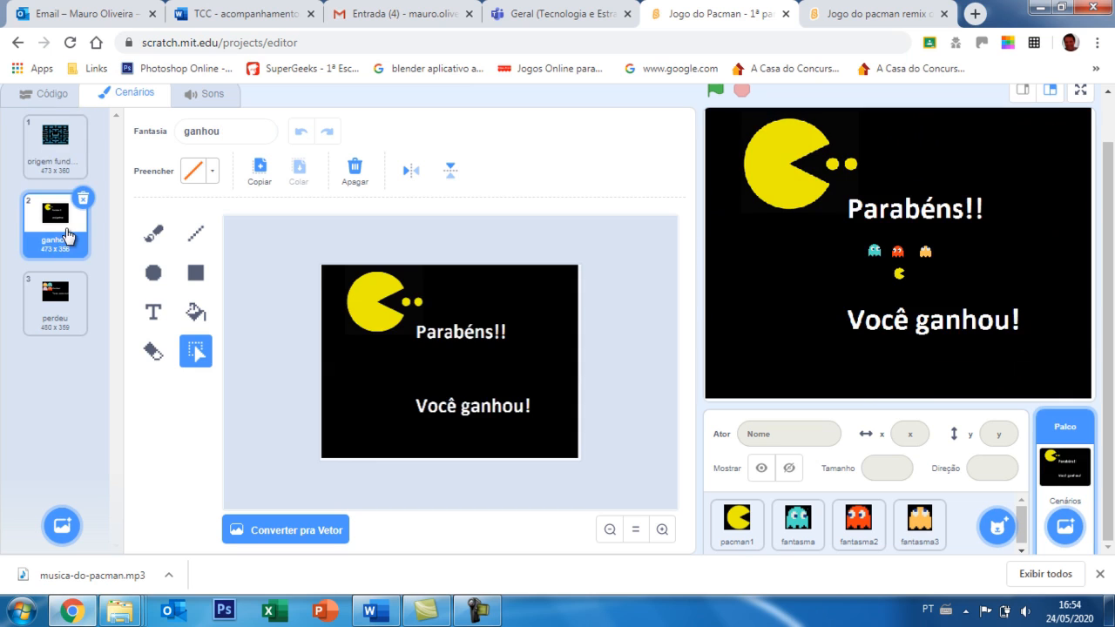
click(62, 324)
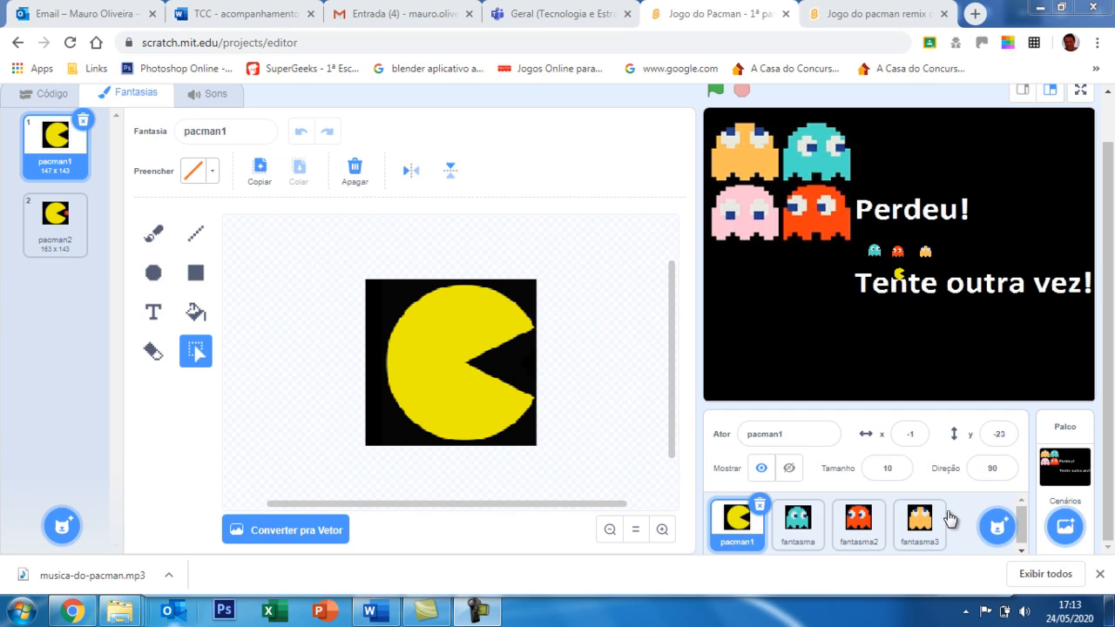
click(1064, 484)
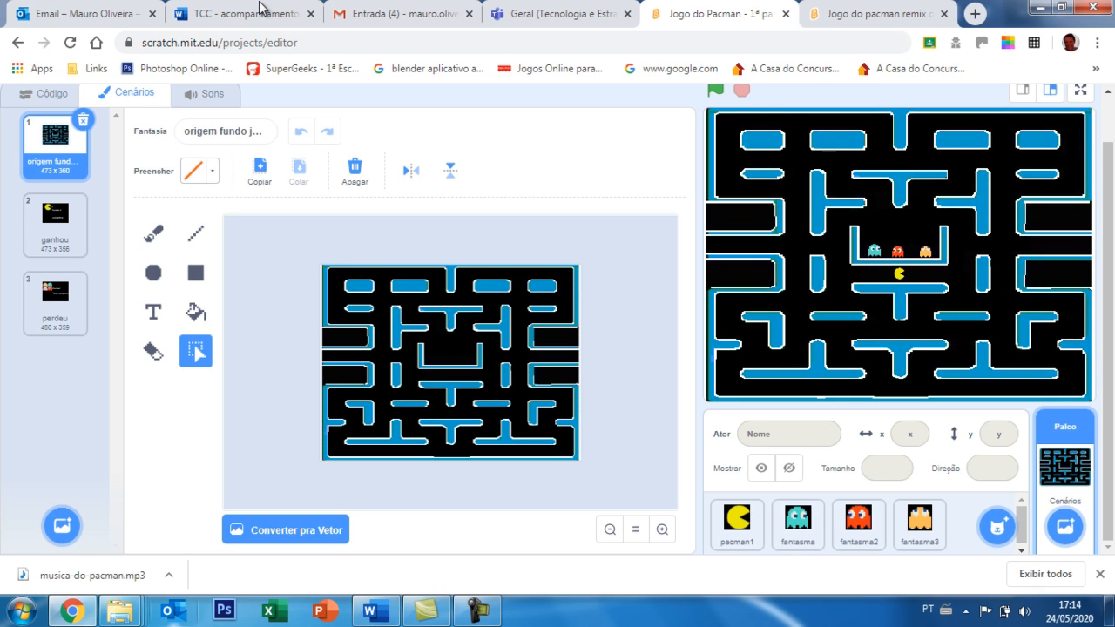
Start painting a new sprite with the rectangle tool, with a dark green fill of colour 34, saturation 86 and brightness 44.
mouse_move(998, 526)
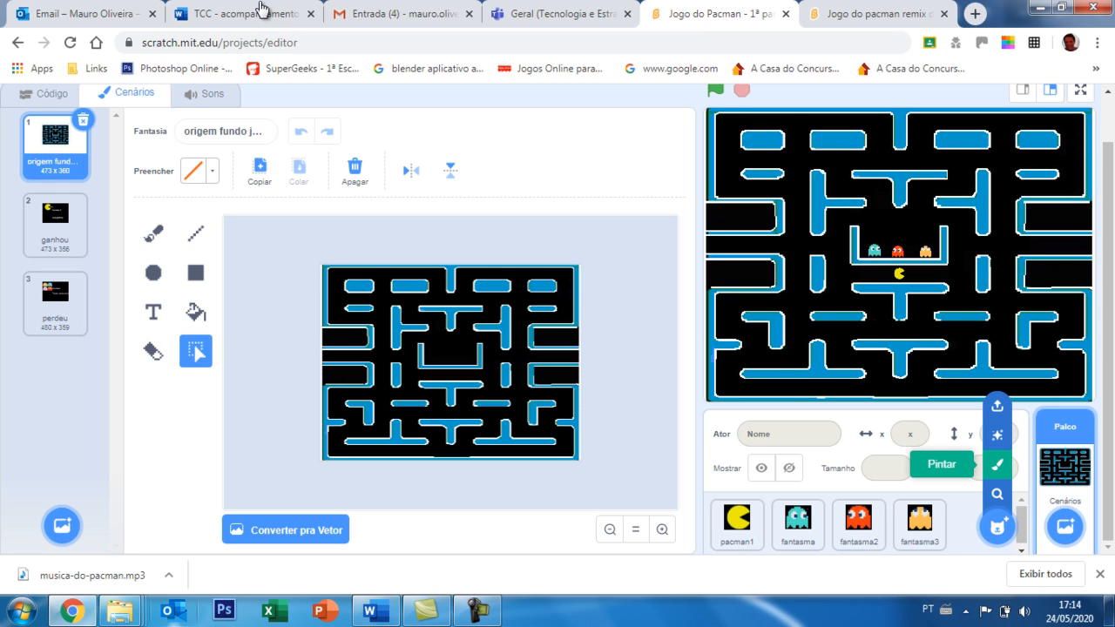
click(998, 465)
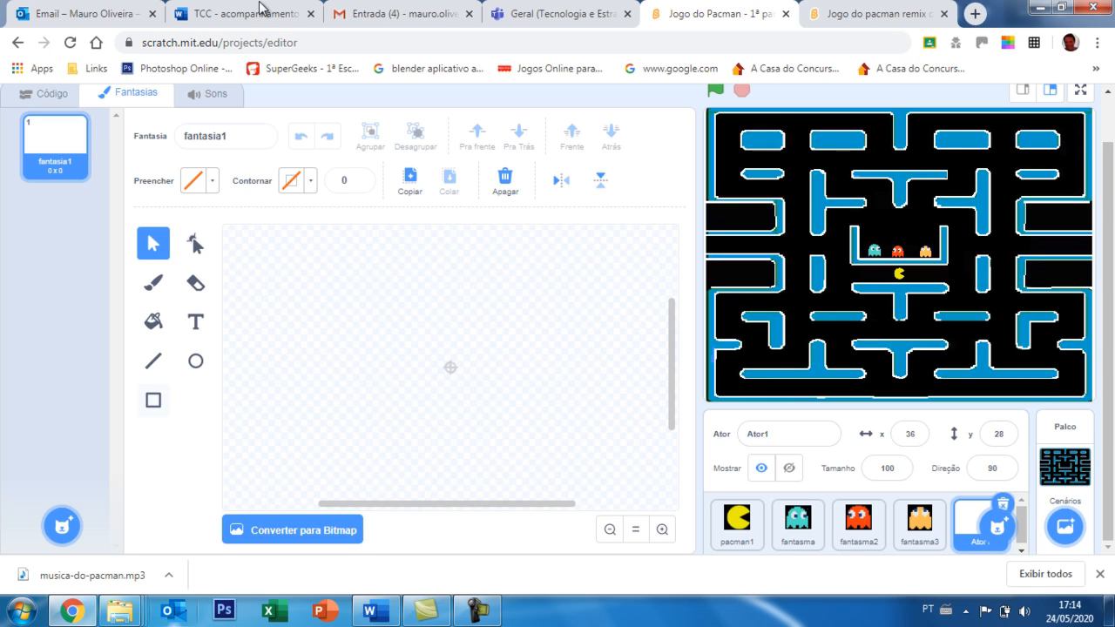
key(r)
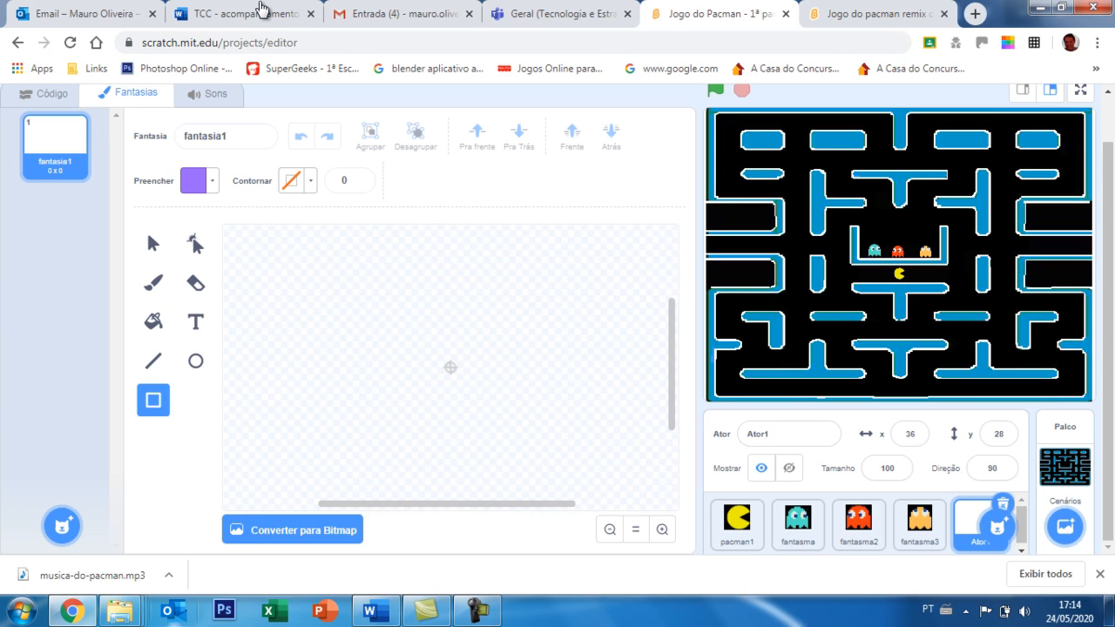
click(298, 181)
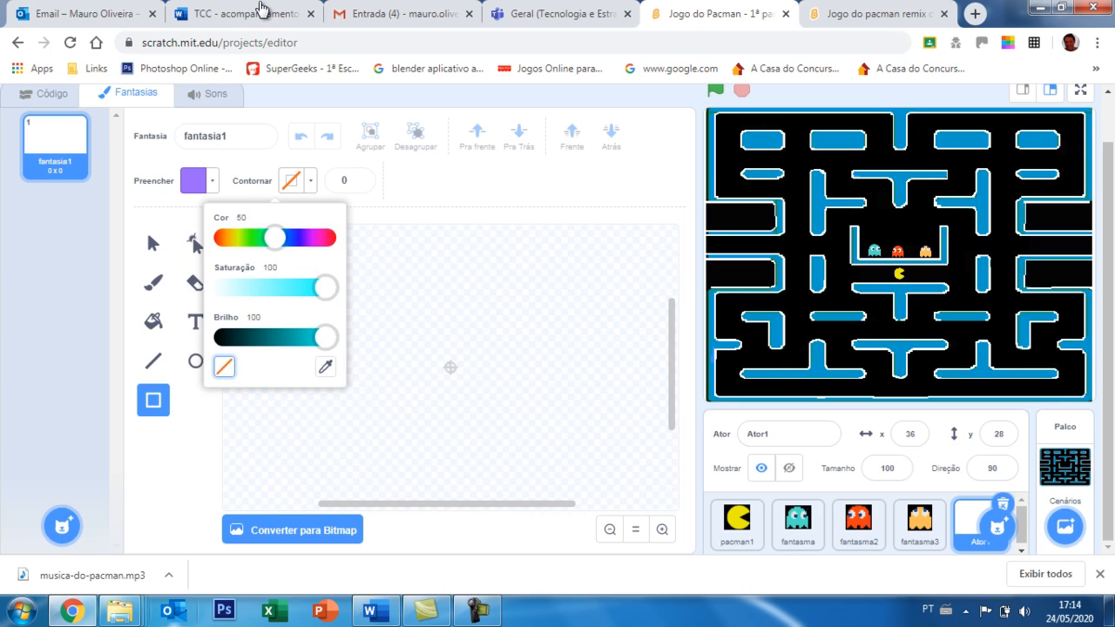
click(196, 181)
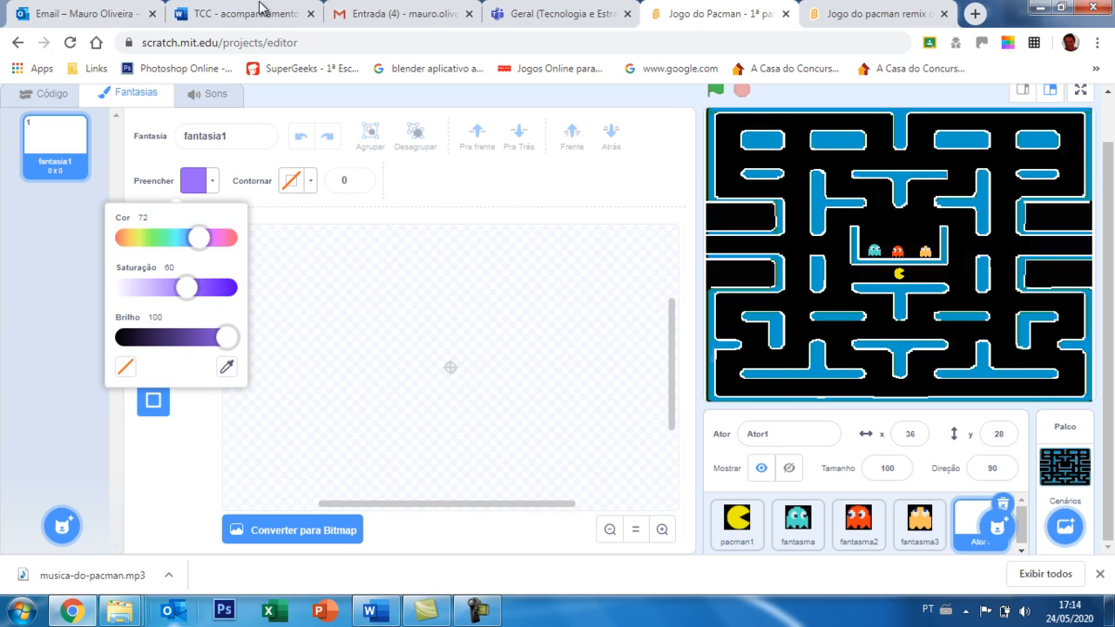
drag(200, 237, 160, 237)
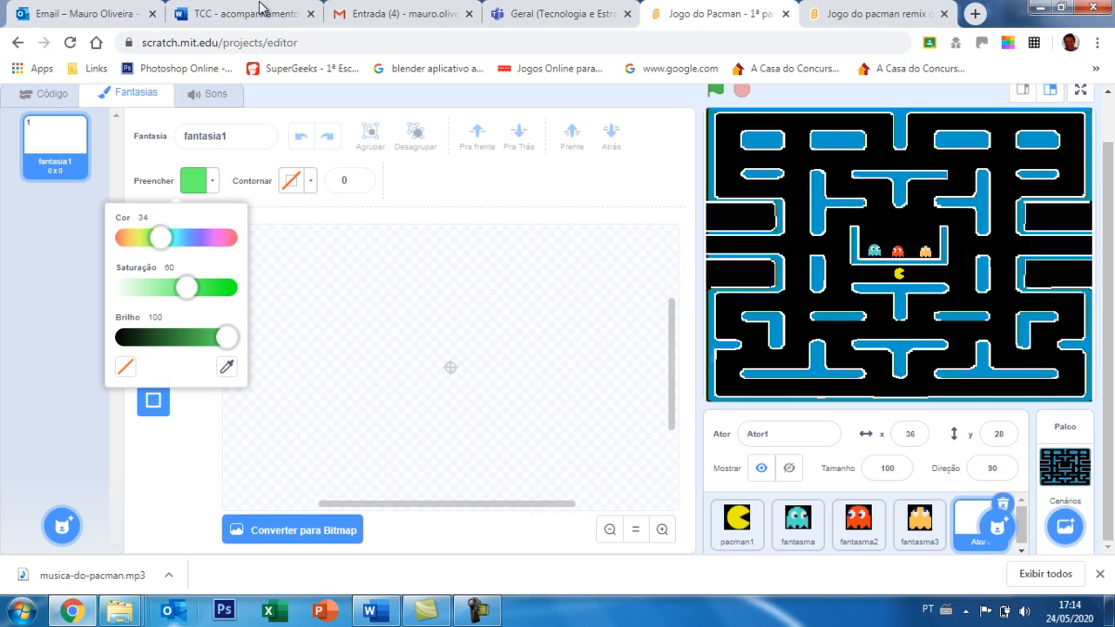
drag(187, 287, 212, 288)
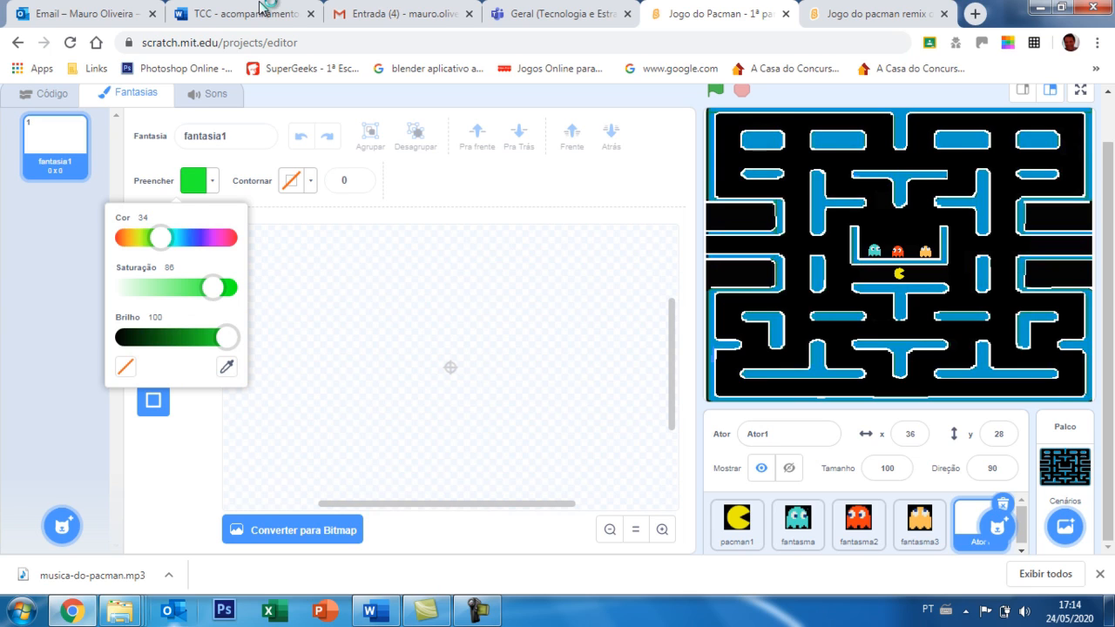
drag(227, 337, 171, 337)
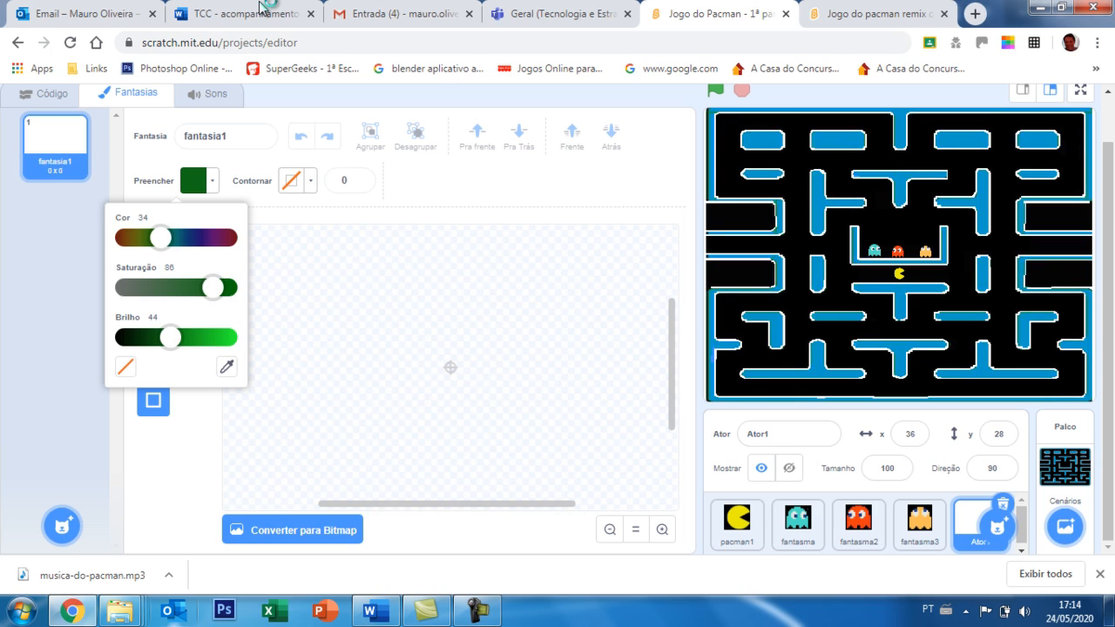
Draw a small green rectangle at the canvas centre, shrink it to 11 x 13, and place the sprite at x 56, y -24 in the maze.
drag(440, 355, 462, 382)
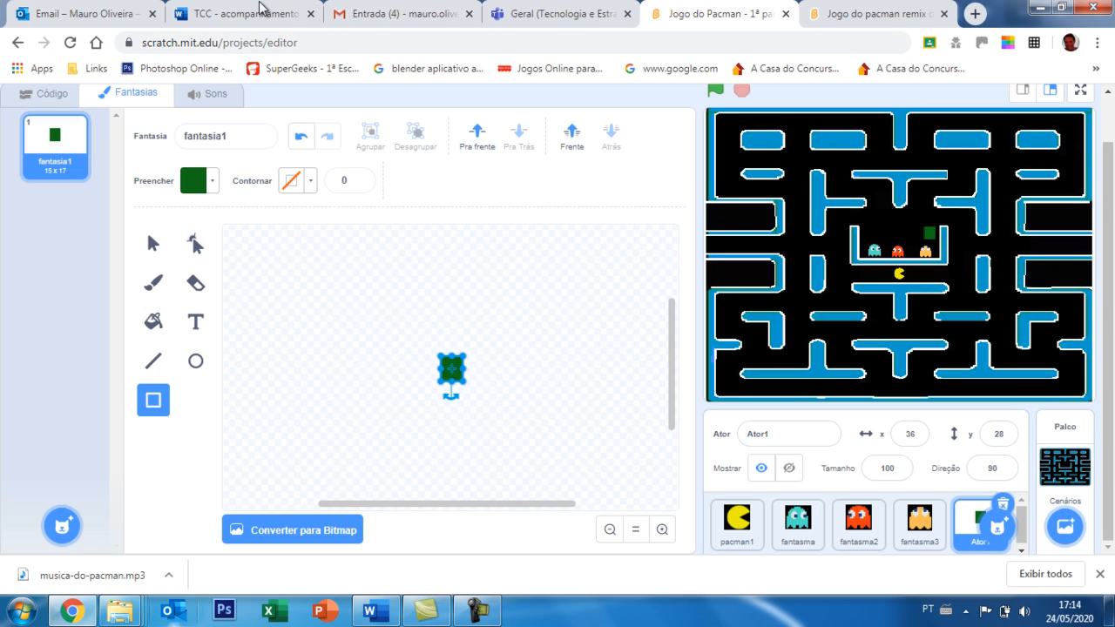
key(Escape)
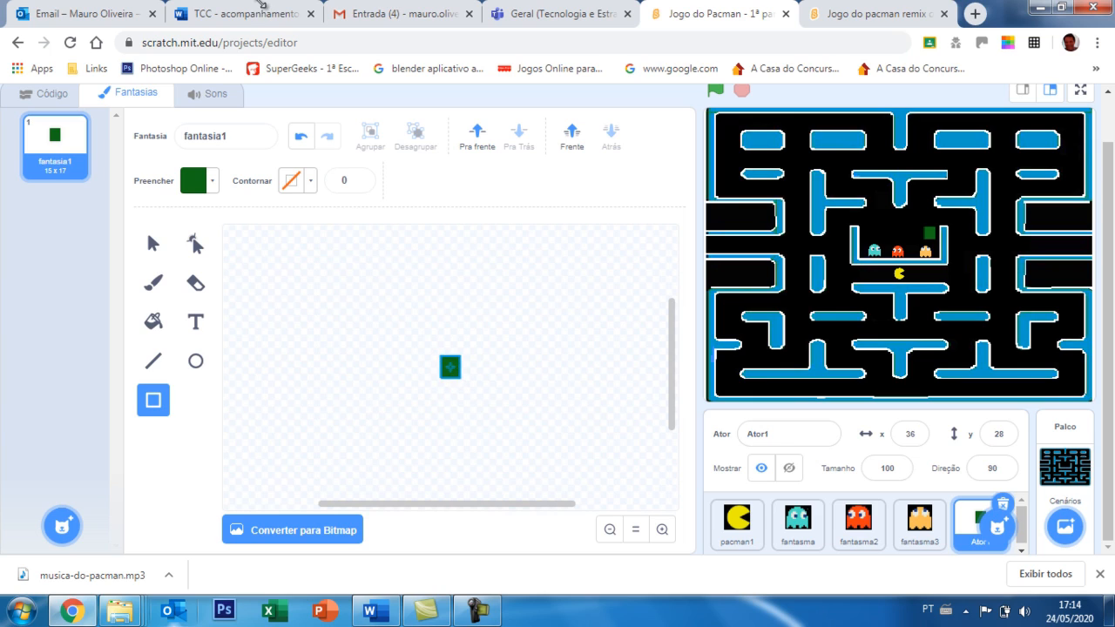
drag(460, 378, 460, 378)
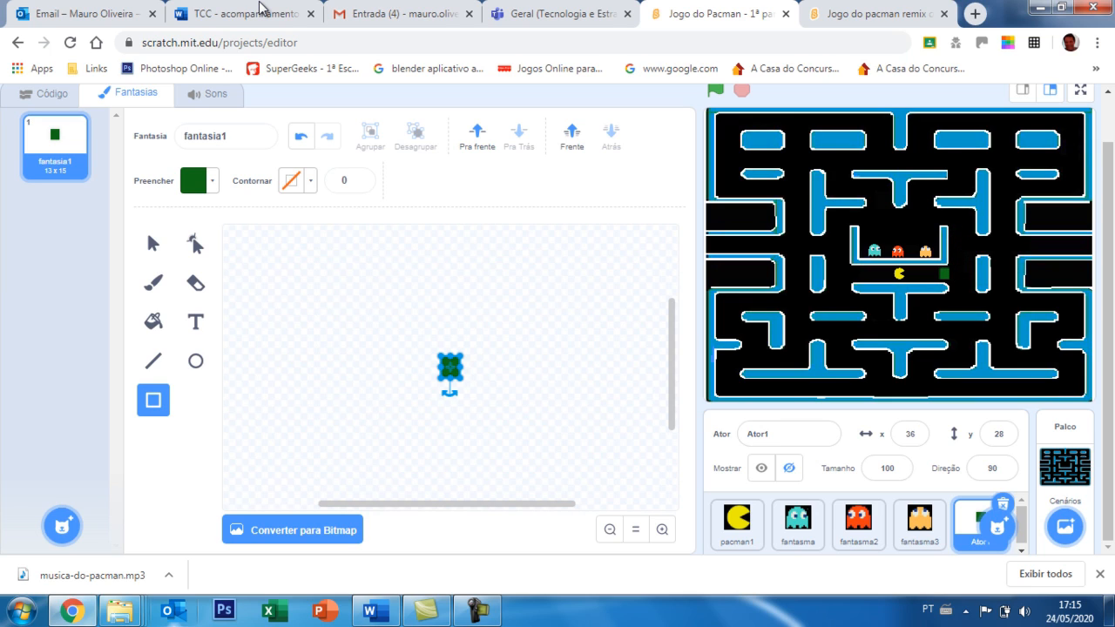
click(662, 529)
drag(466, 383, 459, 377)
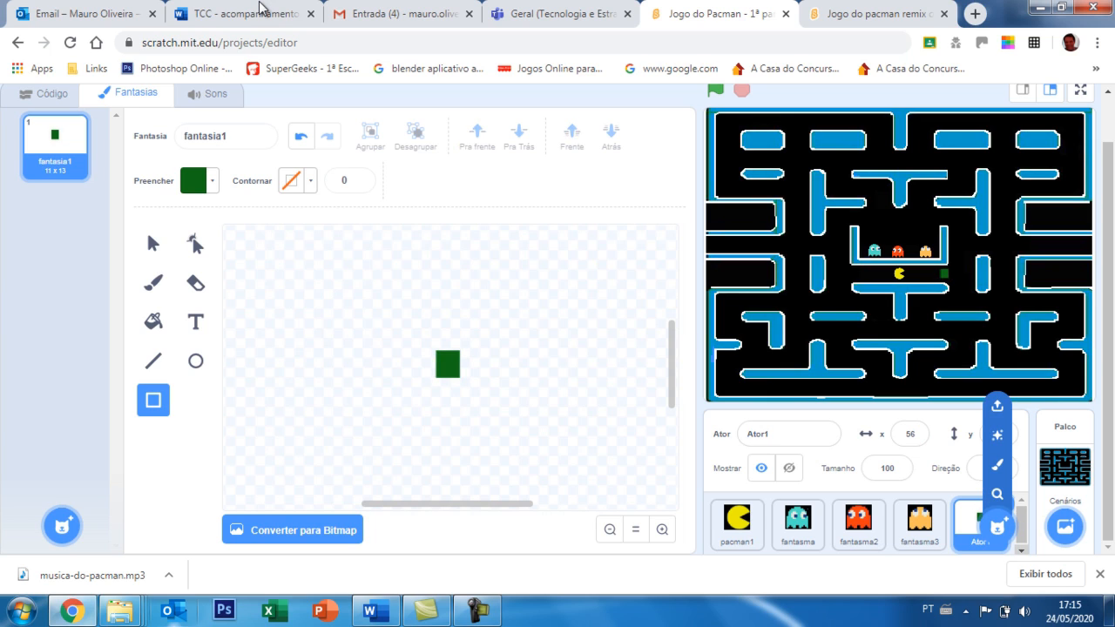
mouse_move(998, 526)
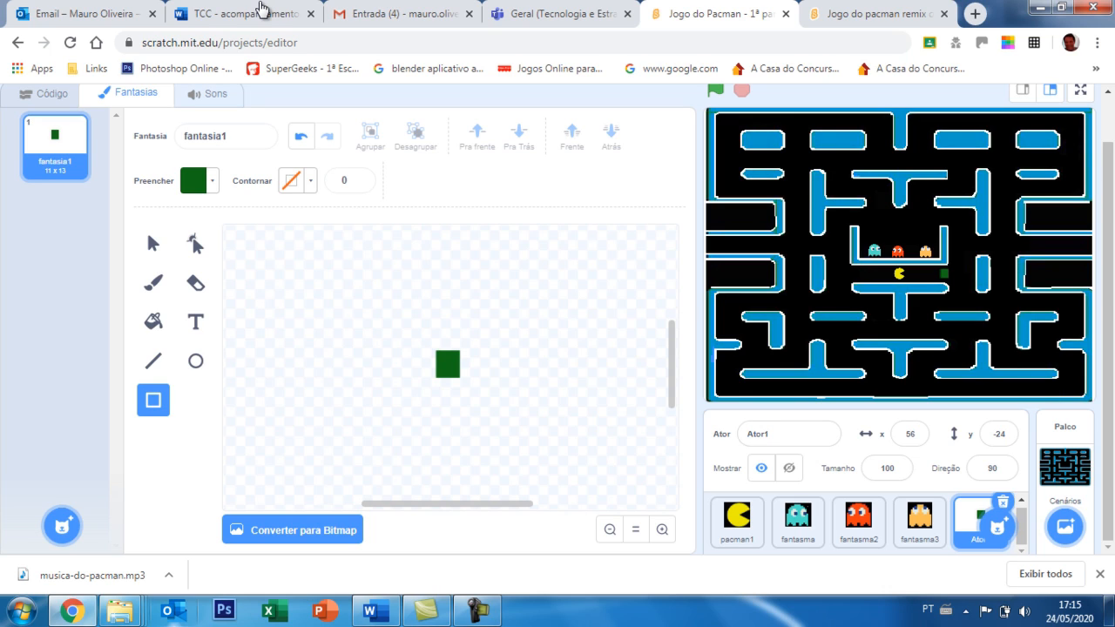
Replace the green rectangle sprite's "saltar" sound with the uploaded "musica-do-pacman" file and preview it.
click(207, 93)
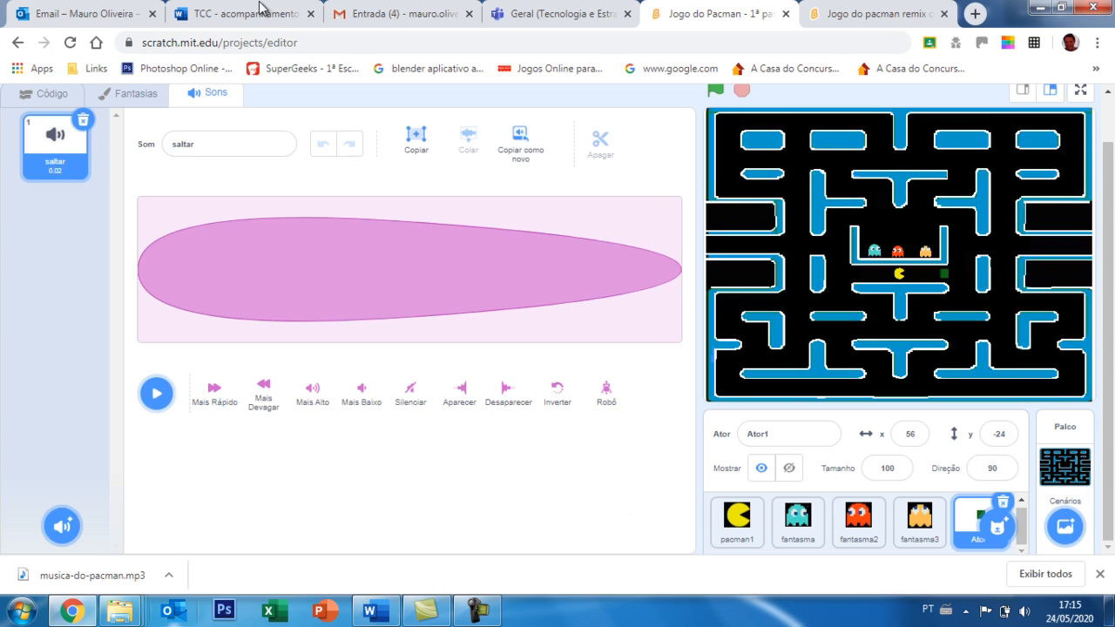
click(83, 119)
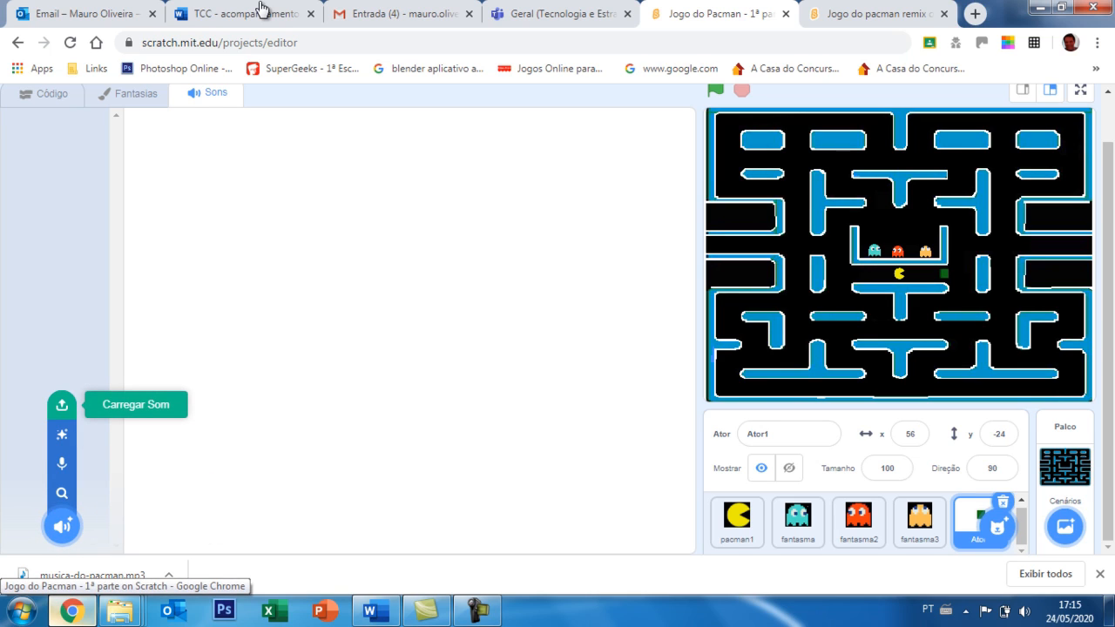
click(61, 405)
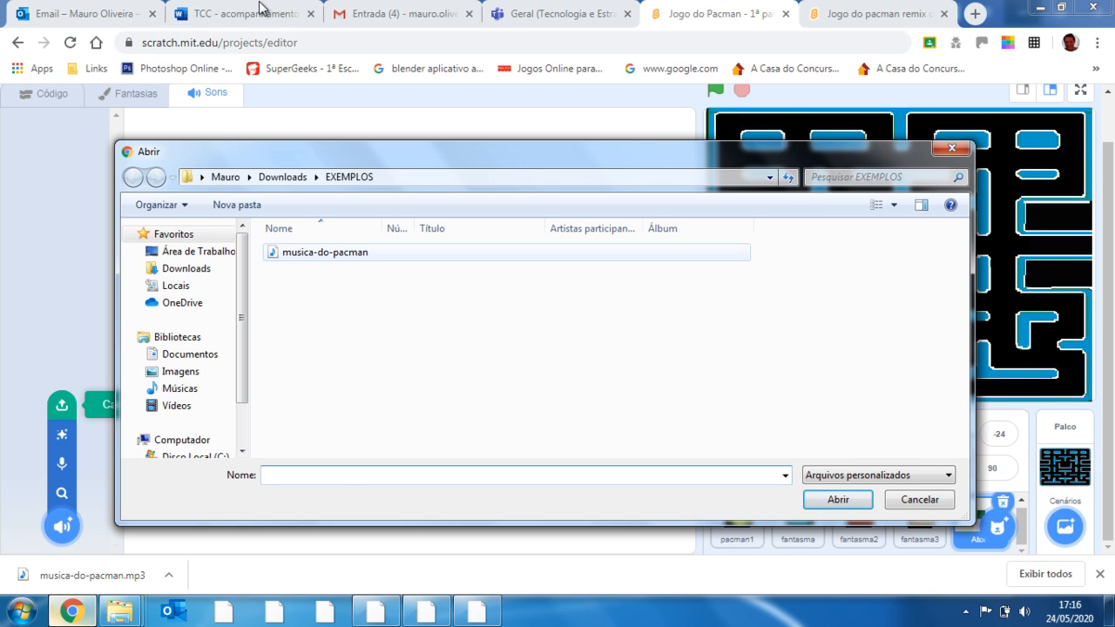
key(Down)
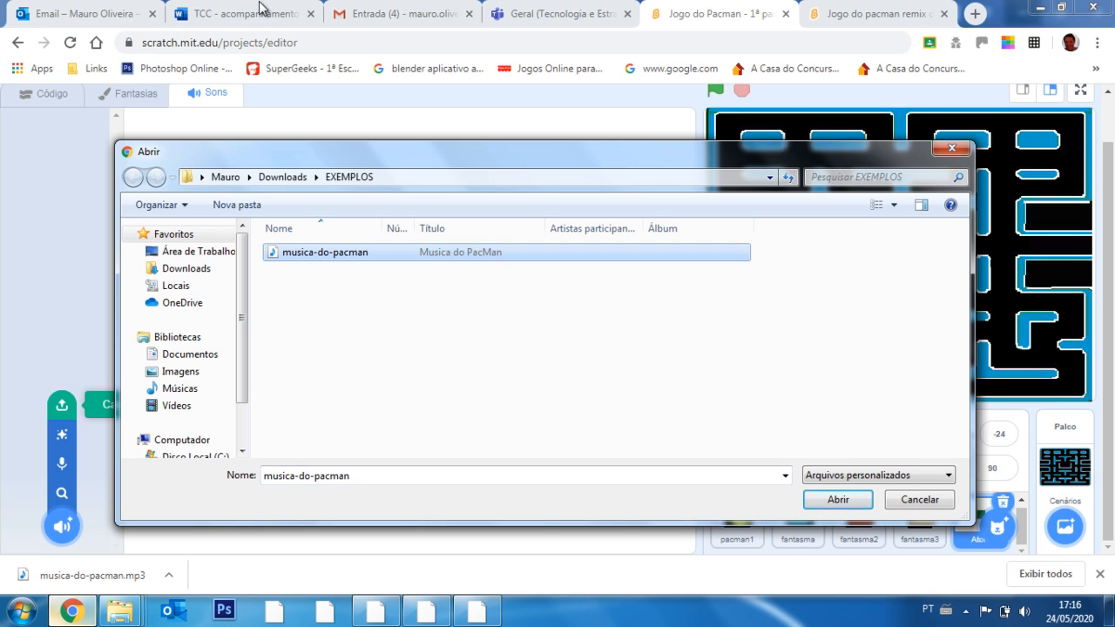
key(Return)
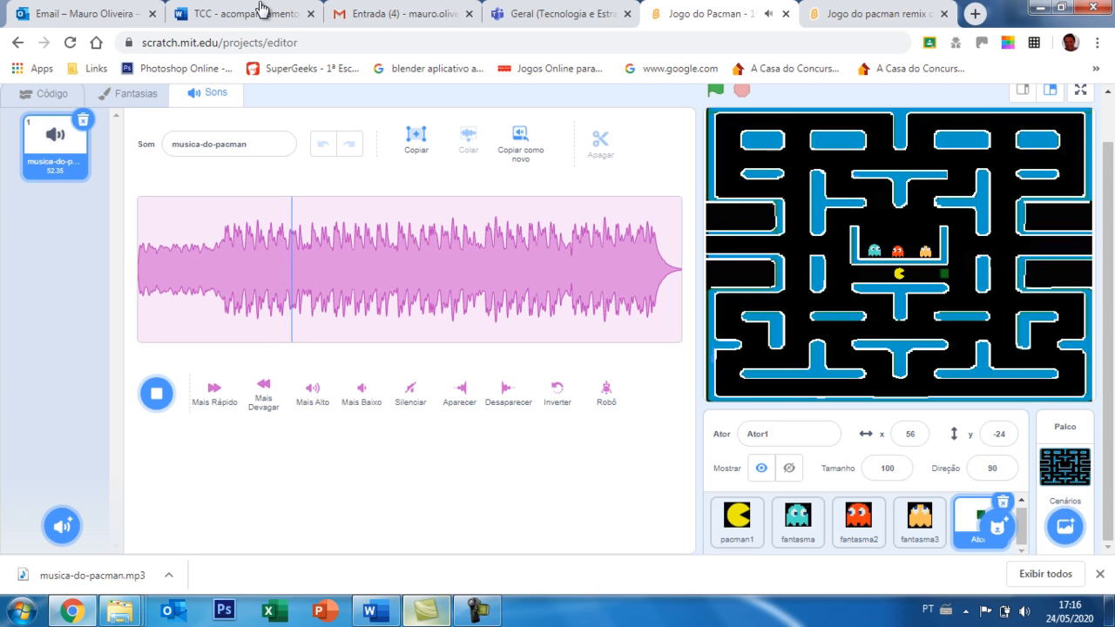
key(space)
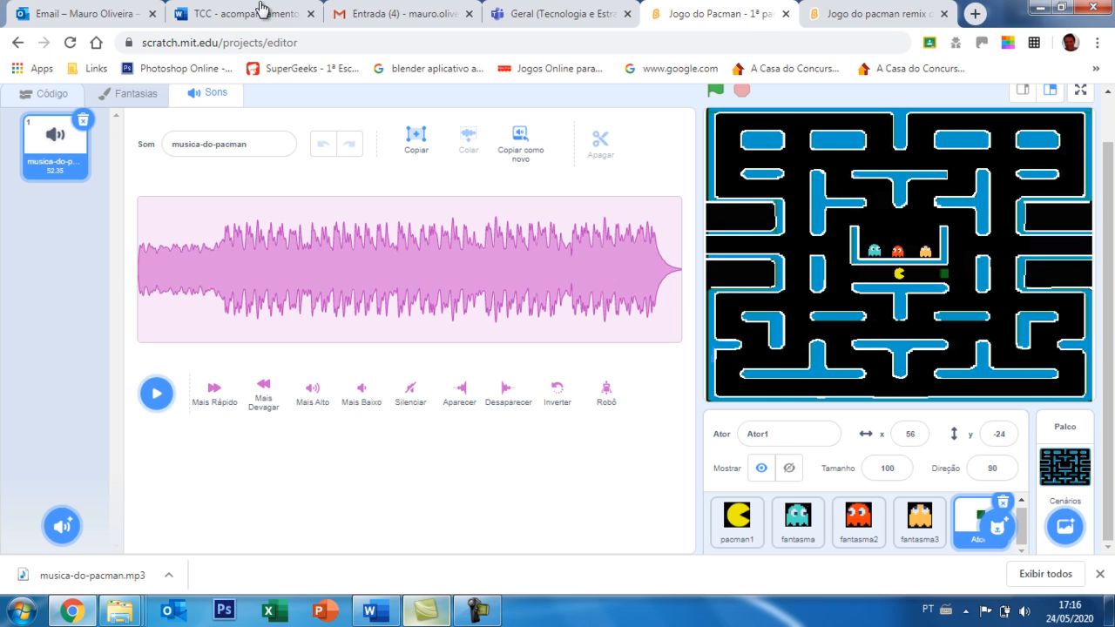
click(43, 93)
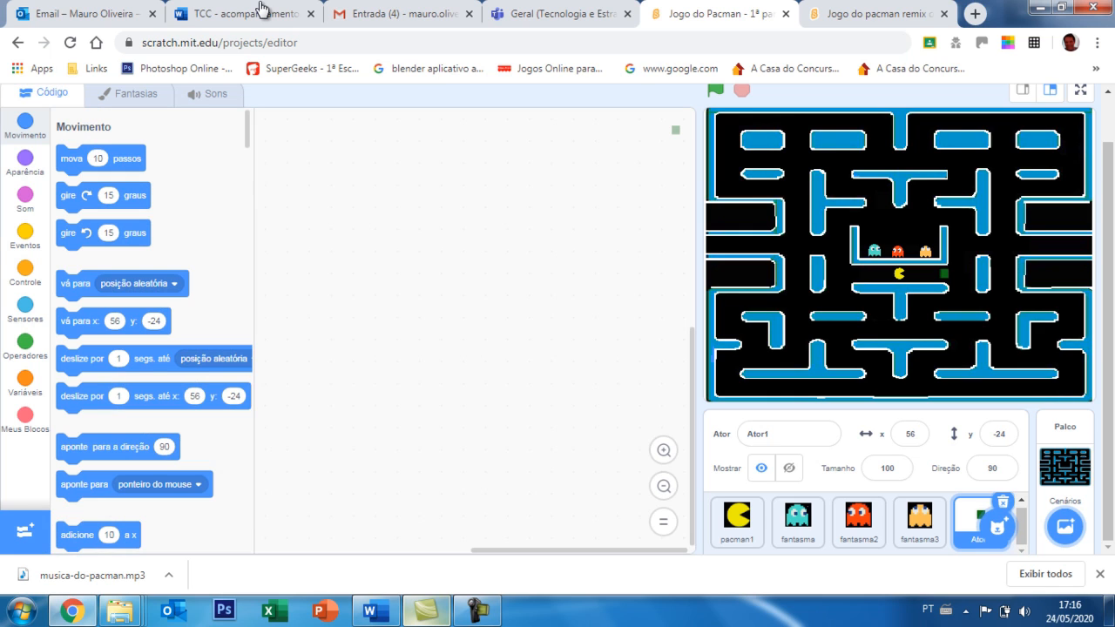